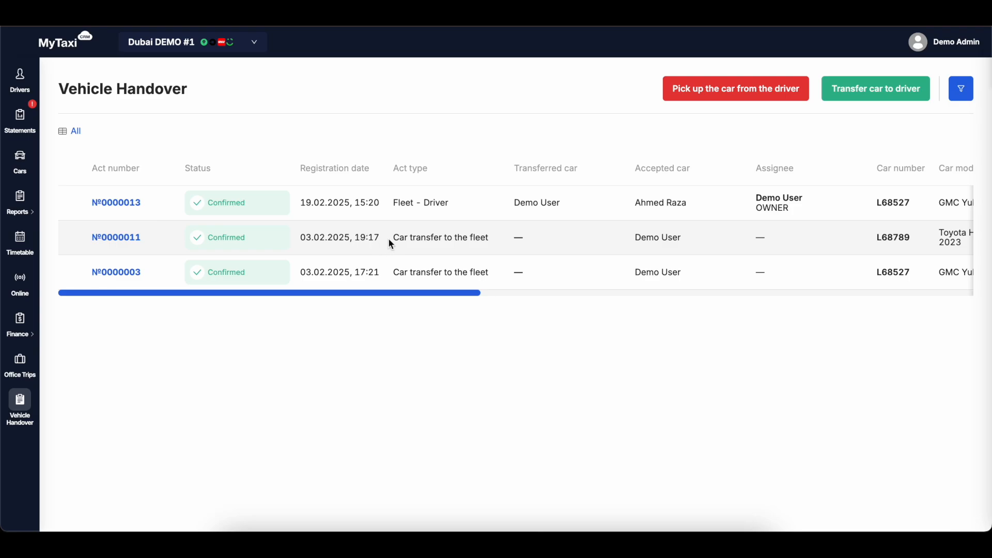
Compare the act types and car numbers of the listed vehicle handover acts.
{"action": "left_click_drag", "start_coordinate": [390, 237], "coordinate": [501, 242]}
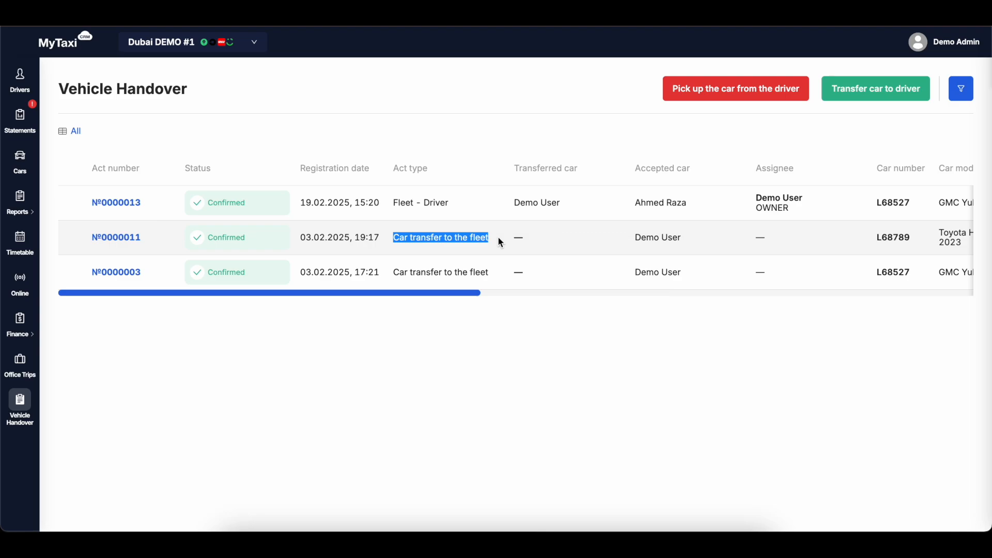
{"action": "left_click_drag", "start_coordinate": [392, 201], "coordinate": [458, 206]}
{"action": "left_click", "coordinate": [457, 206]}
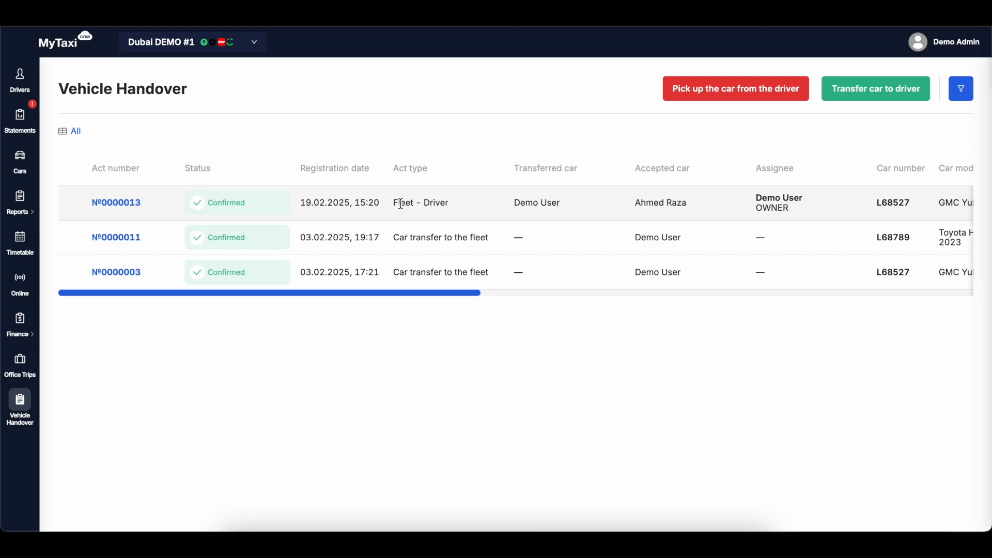
{"action": "double_click", "coordinate": [401, 203]}
{"action": "double_click", "coordinate": [434, 203]}
{"action": "double_click", "coordinate": [894, 203]}
{"action": "double_click", "coordinate": [891, 272]}
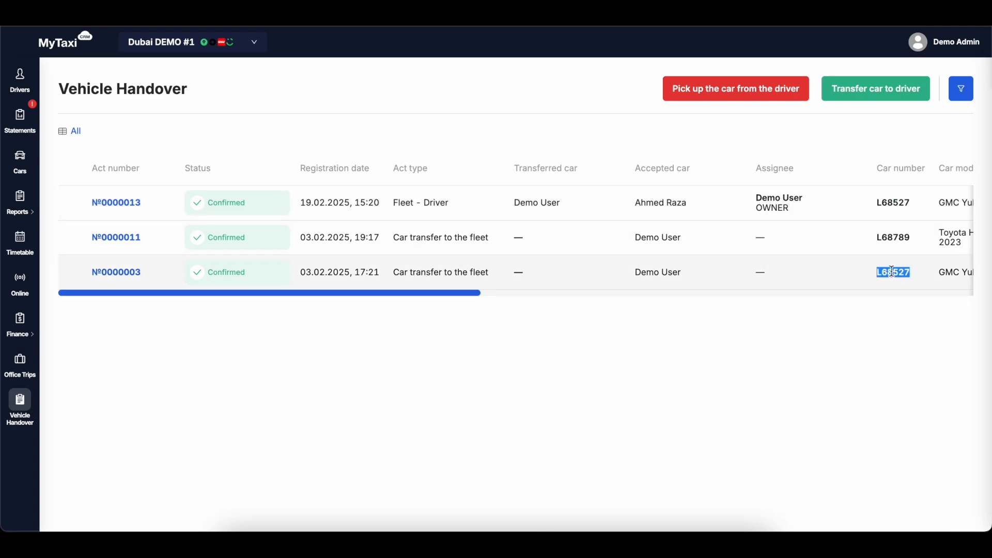
Check the registration dates of the acts for car L68527 and who transferred and accepted it in the Fleet - Driver act.
{"action": "left_click_drag", "start_coordinate": [299, 272], "coordinate": [321, 273]}
{"action": "left_click_drag", "start_coordinate": [299, 203], "coordinate": [319, 201]}
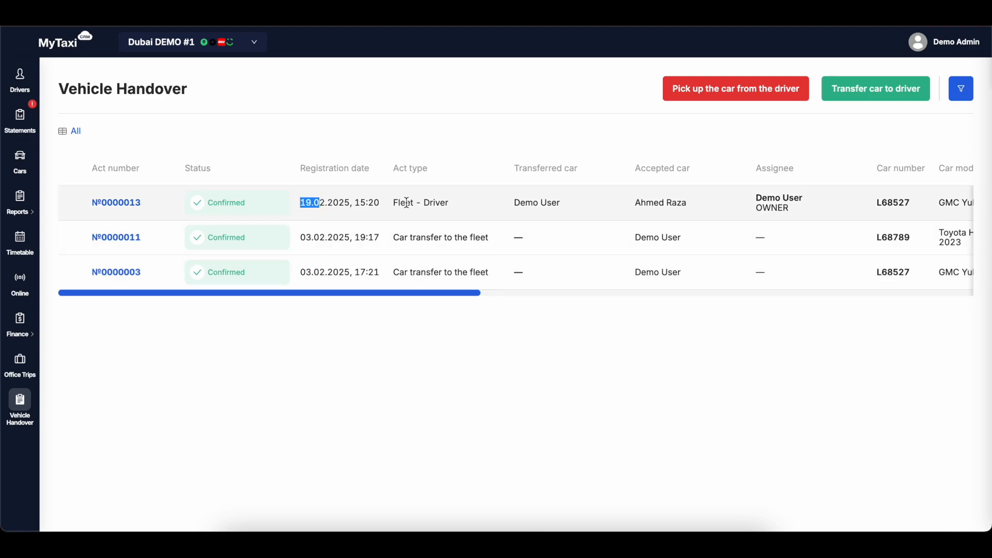
{"action": "double_click", "coordinate": [433, 202]}
{"action": "left_click_drag", "start_coordinate": [513, 202], "coordinate": [568, 202]}
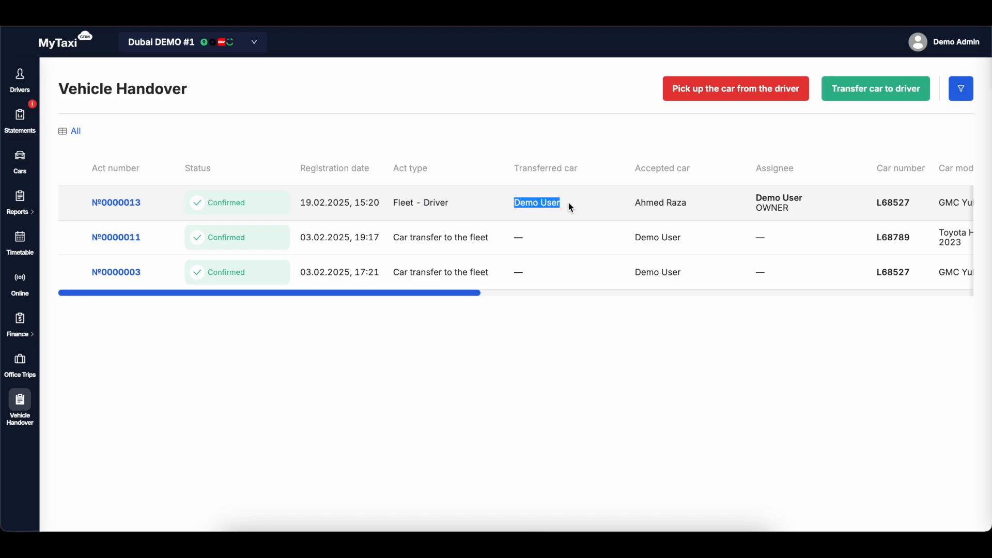
{"action": "left_click_drag", "start_coordinate": [632, 201], "coordinate": [692, 202]}
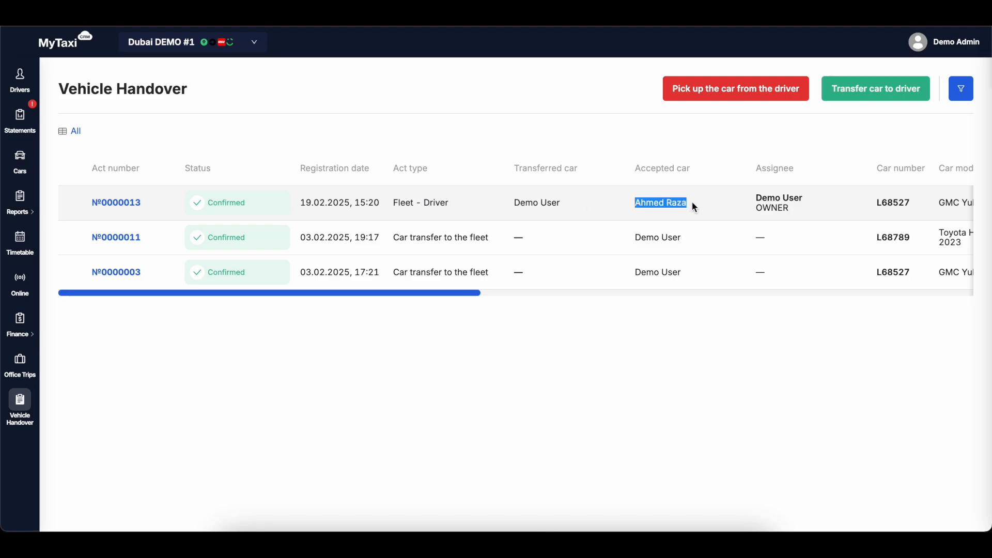
{"action": "left_click", "coordinate": [692, 202]}
Review the Fleet - Driver act's mileage, technical passport, fluid levels, exterior and inside photos, and damage photo.
{"action": "scroll", "coordinate": [692, 202], "scroll_direction": "right", "scroll_amount": 6}
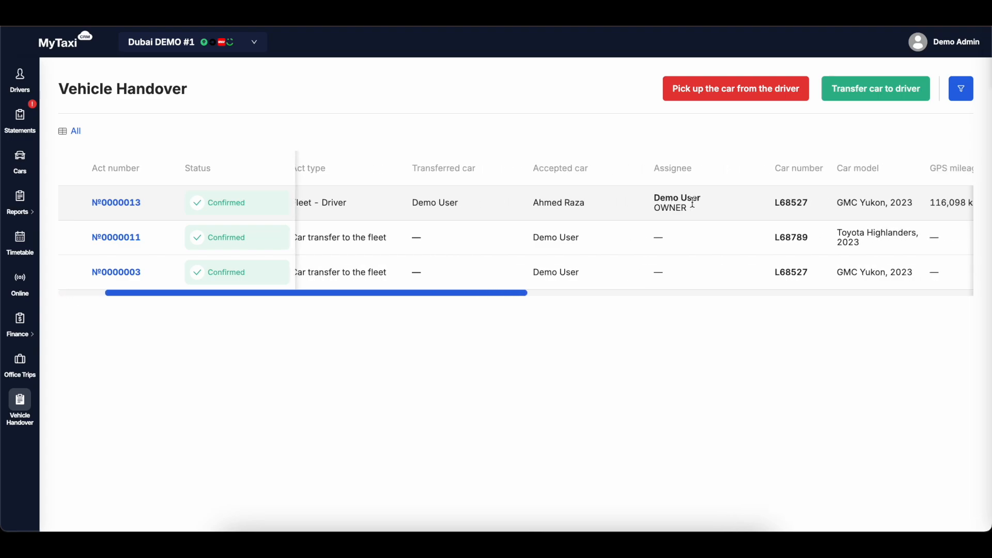
{"action": "scroll", "coordinate": [692, 202], "scroll_direction": "right", "scroll_amount": 6}
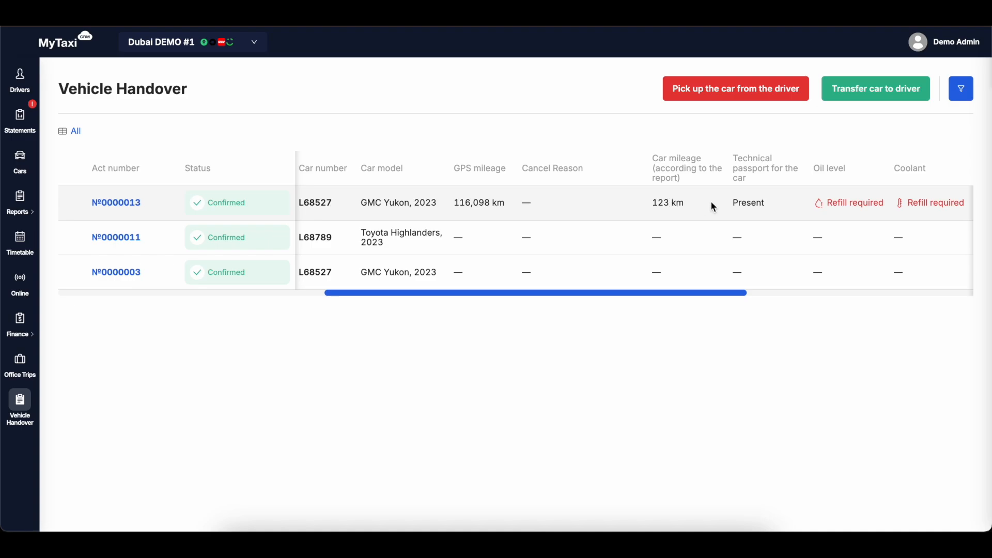
{"action": "scroll", "coordinate": [708, 206], "scroll_direction": "right", "scroll_amount": 1}
{"action": "scroll", "coordinate": [708, 205], "scroll_direction": "right", "scroll_amount": 5}
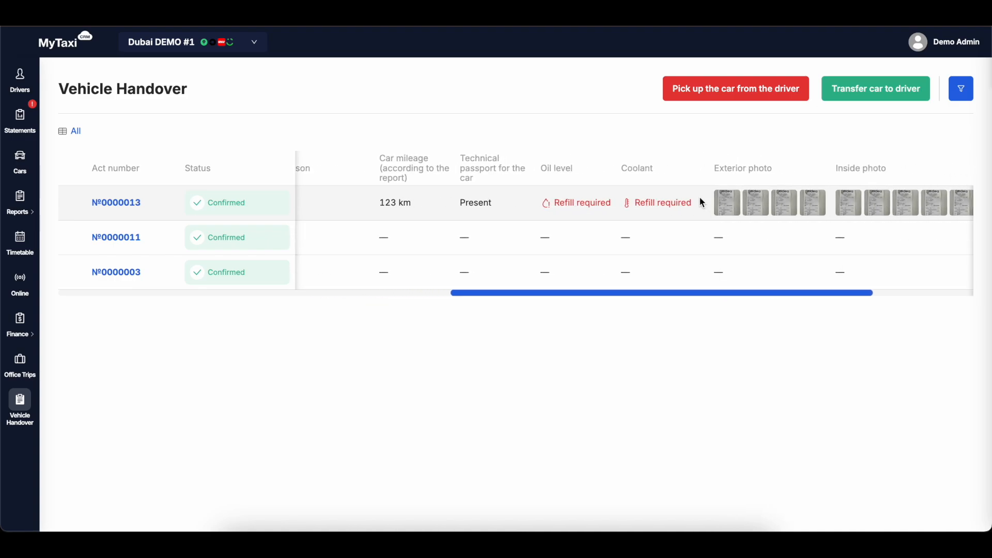
{"action": "scroll", "coordinate": [699, 202], "scroll_direction": "right", "scroll_amount": 5}
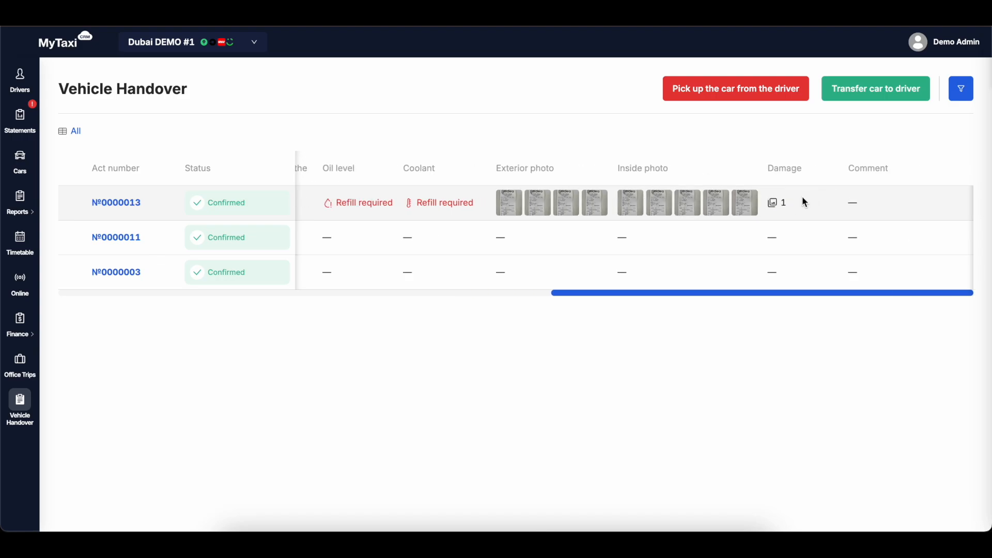
{"action": "mouse_move", "coordinate": [782, 208]}
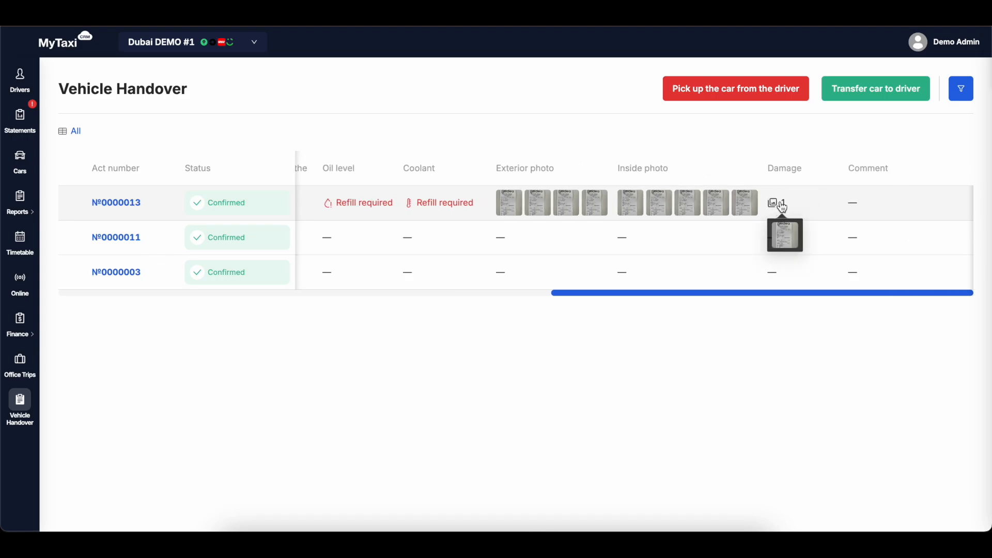
{"action": "scroll", "coordinate": [790, 206], "scroll_direction": "left", "scroll_amount": 10}
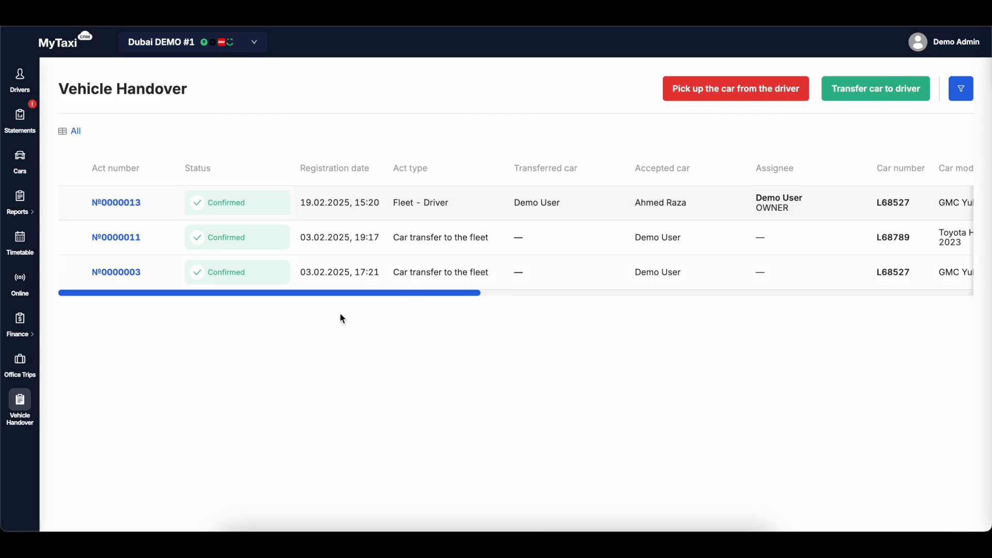
Open the Timetable scheduler and check the date range and car numbers set in its filters.
{"action": "left_click", "coordinate": [20, 240]}
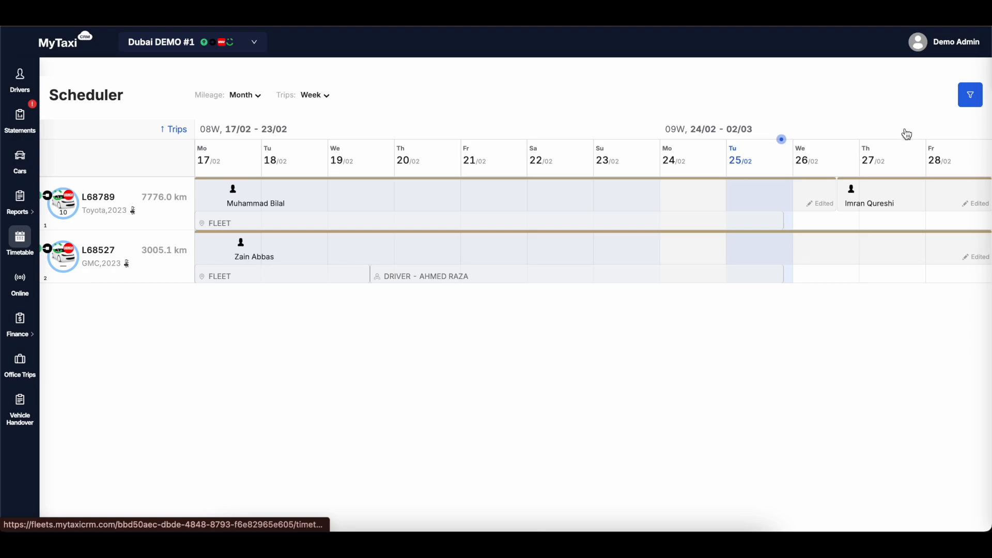
{"action": "left_click", "coordinate": [968, 96]}
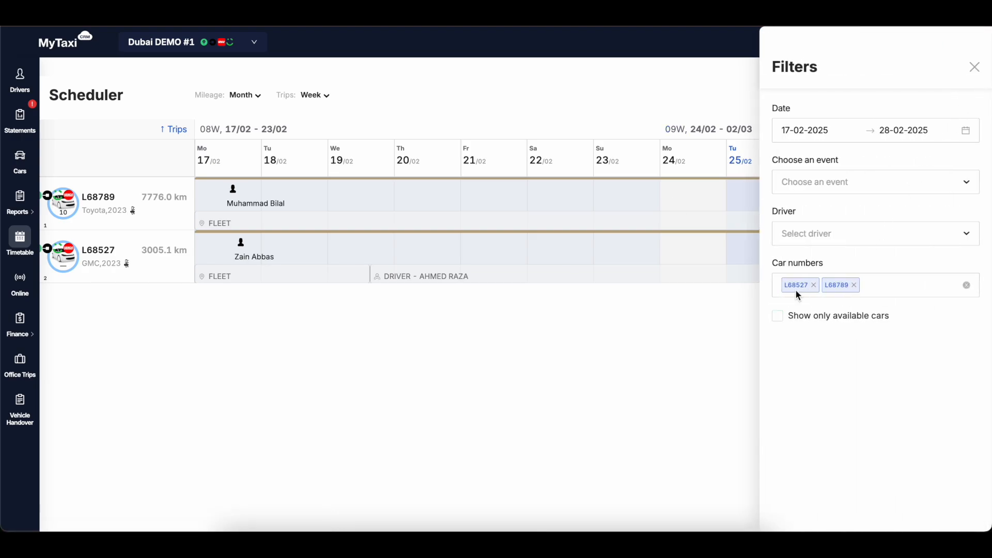
{"action": "left_click", "coordinate": [682, 341]}
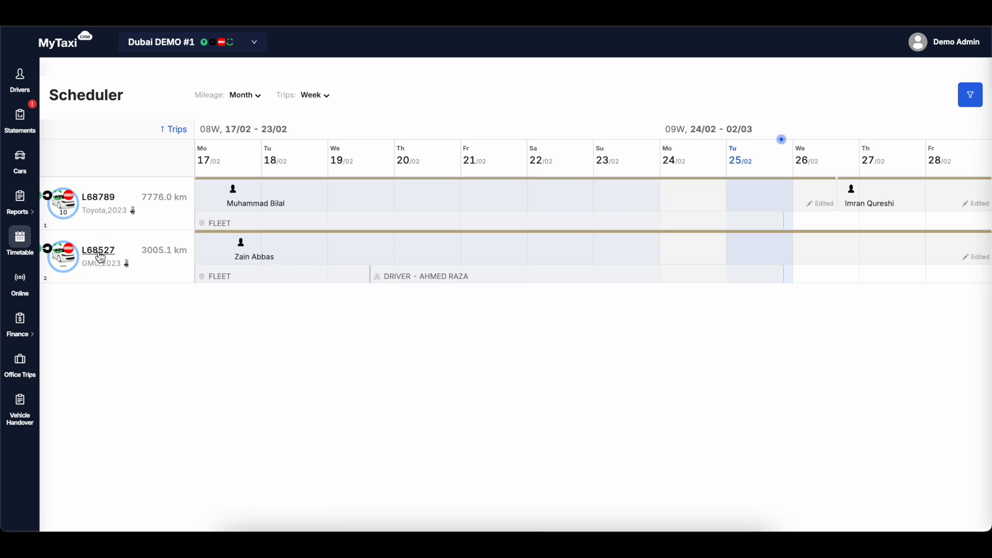
View the details of the scheduled driver event for car L68527 and close them without changes.
{"action": "left_click_drag", "start_coordinate": [122, 251], "coordinate": [105, 250]}
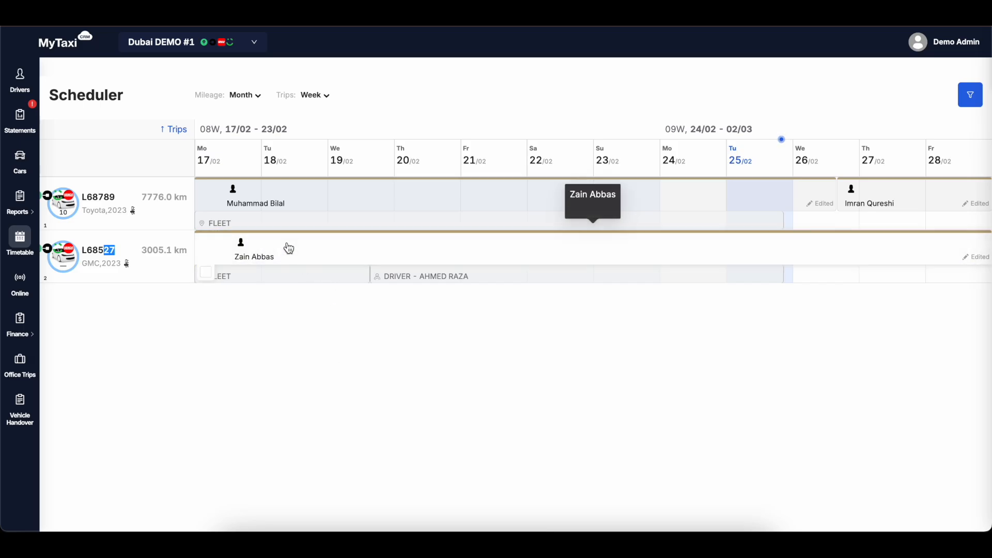
{"action": "left_click", "coordinate": [385, 251]}
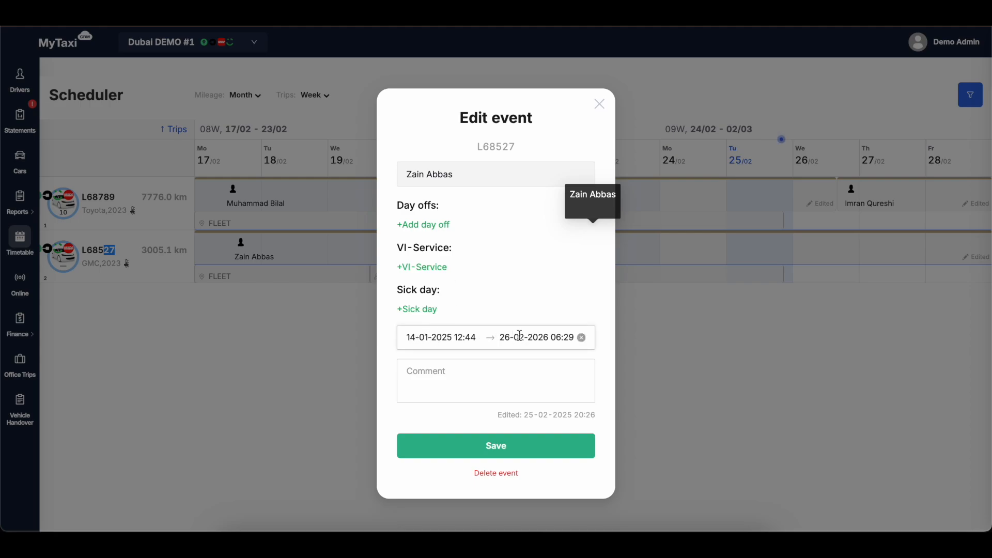
{"action": "left_click", "coordinate": [599, 105]}
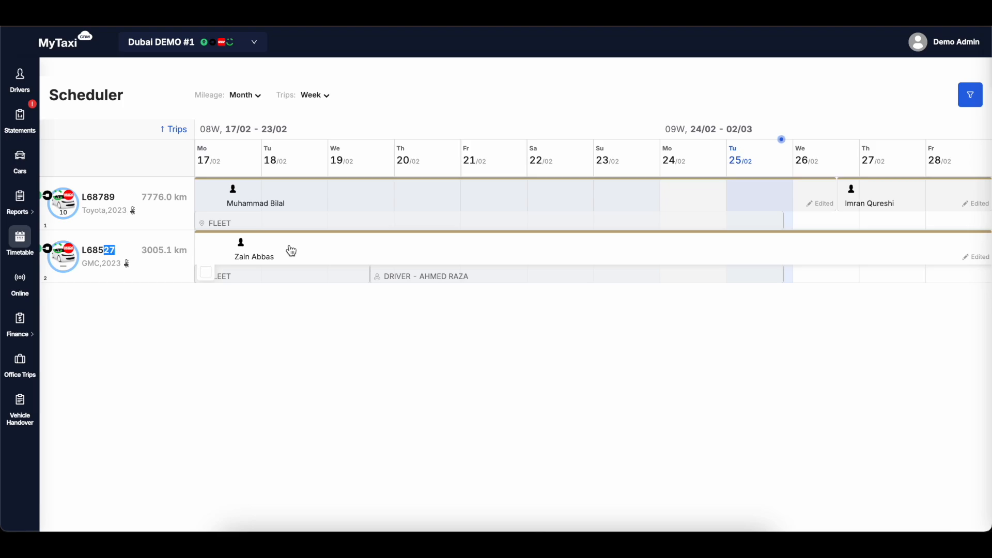
Check the mileage of car L68527 and the scheduled drivers of car L68789.
{"action": "double_click", "coordinate": [152, 251]}
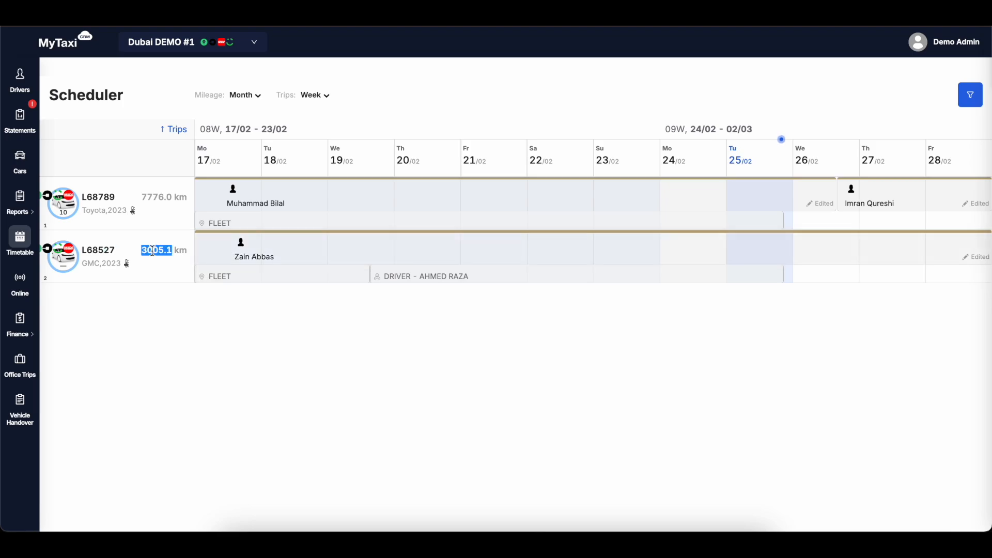
{"action": "left_click", "coordinate": [63, 265]}
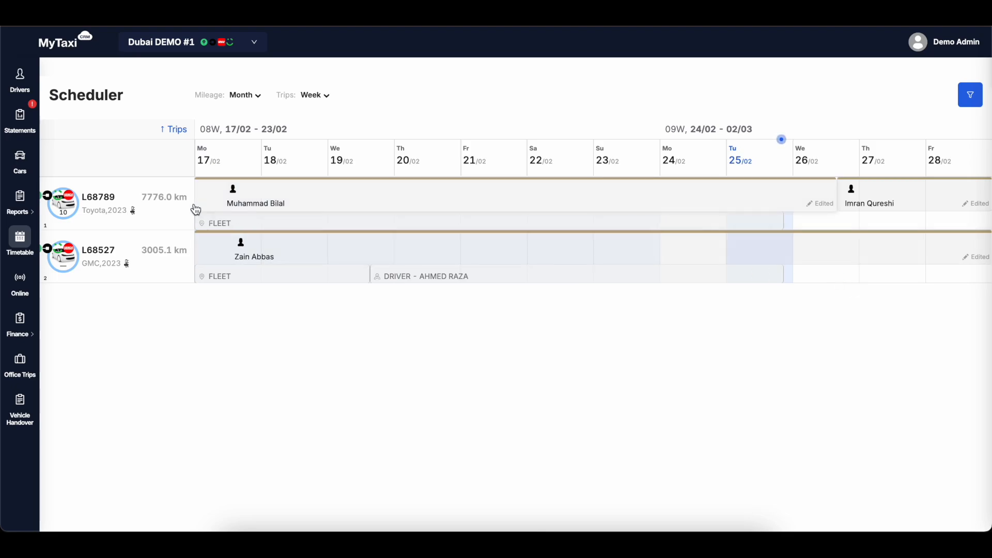
{"action": "left_click_drag", "start_coordinate": [116, 197], "coordinate": [104, 198]}
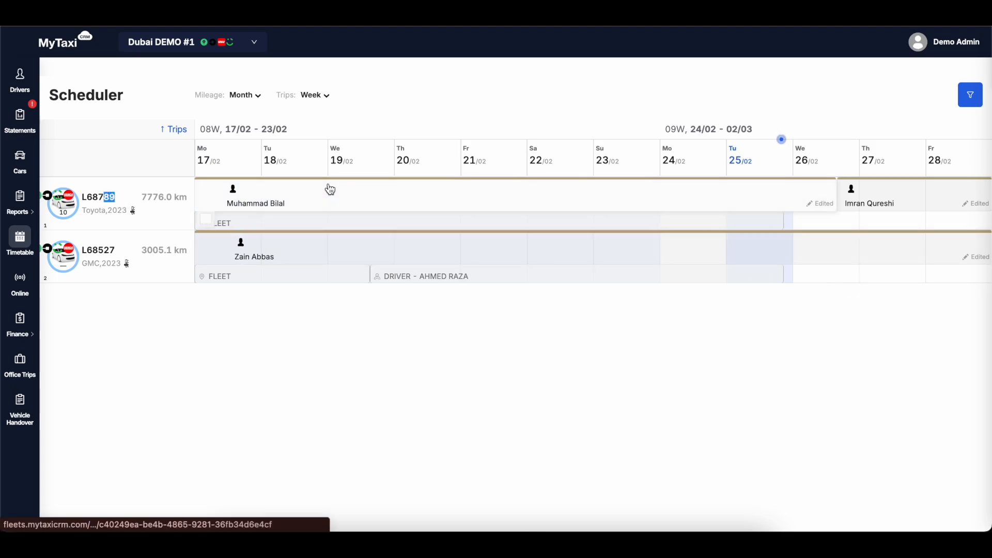
{"action": "left_click", "coordinate": [447, 109]}
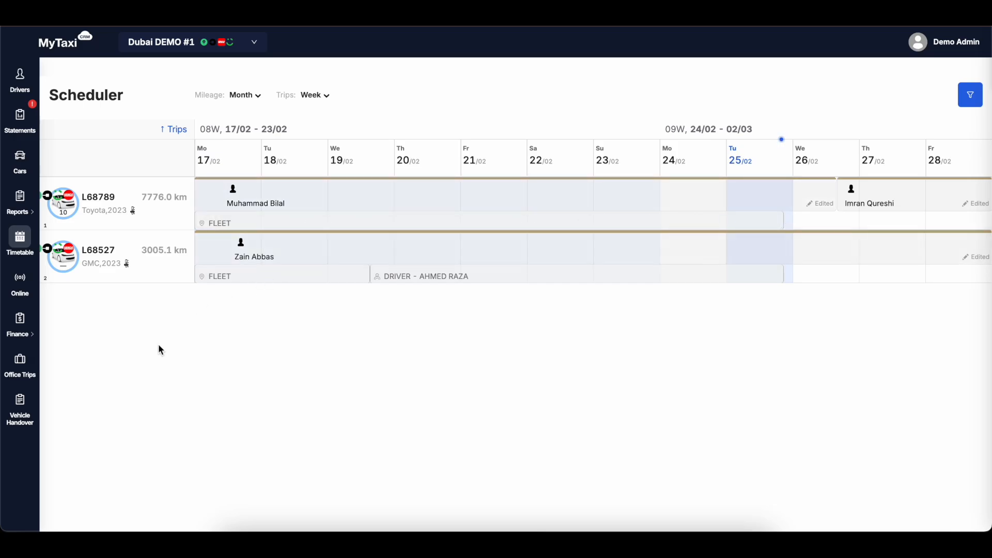
Start a car transfer to a driver in Vehicle Handover, selecting the driver by name and car L68789.
{"action": "left_click", "coordinate": [25, 409]}
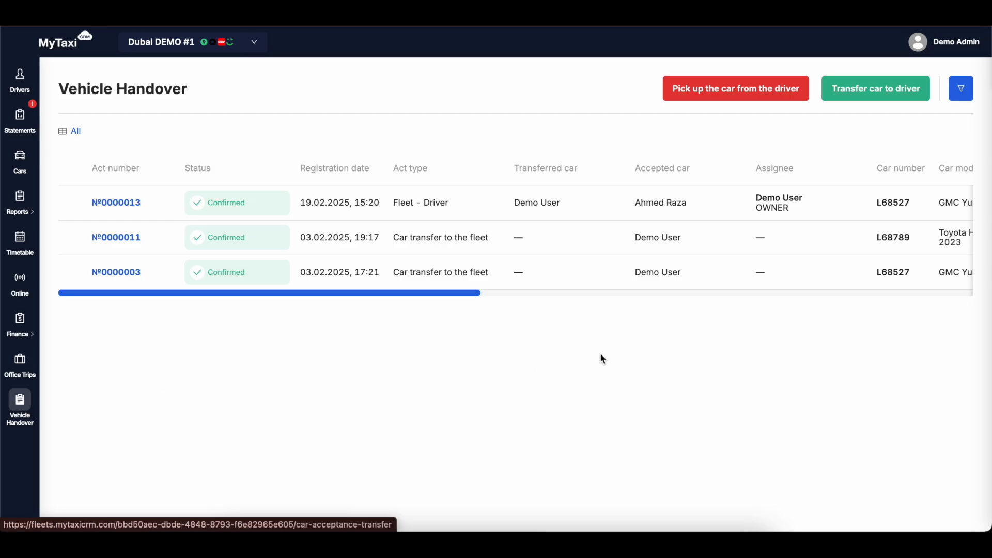
{"action": "left_click", "coordinate": [871, 93]}
{"action": "left_click", "coordinate": [517, 166]}
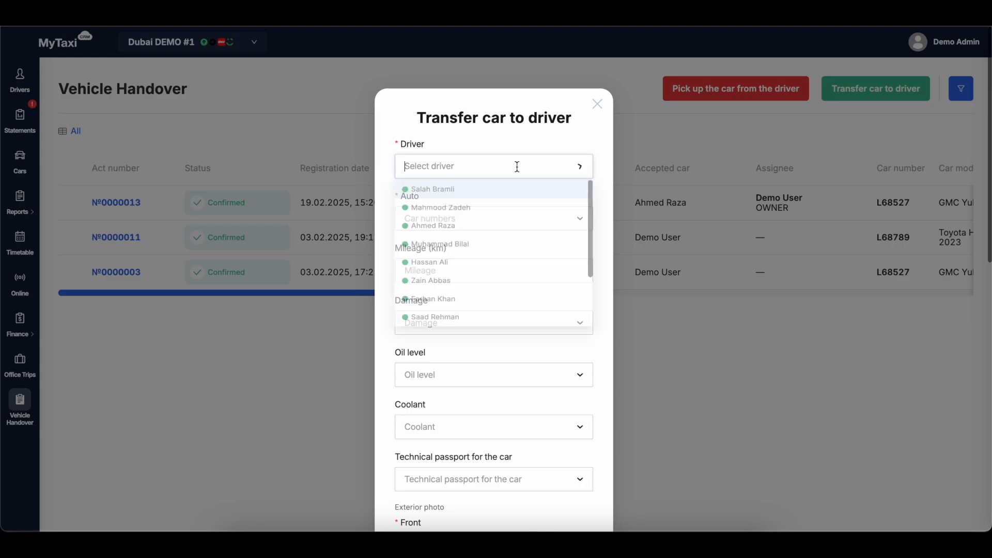
{"action": "type", "text": "bi"}
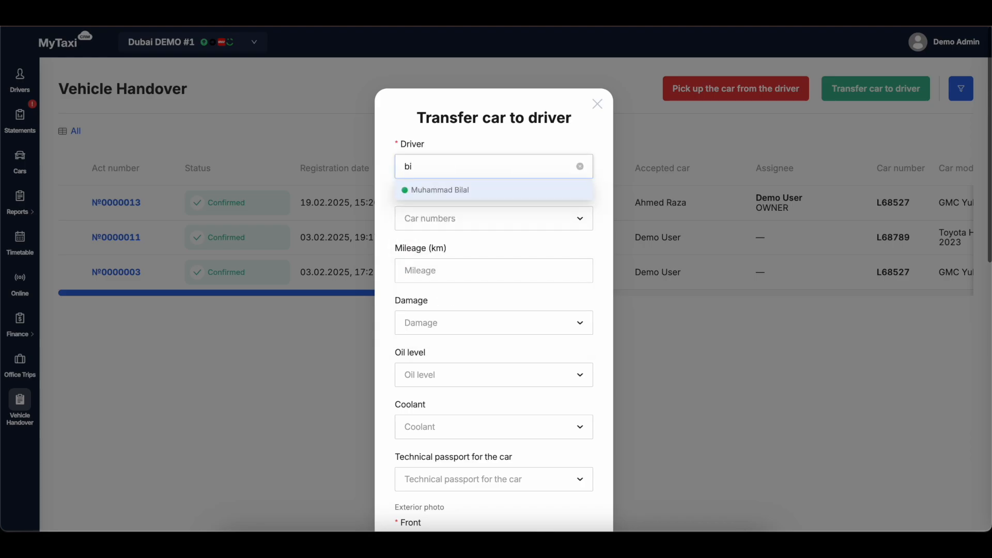
{"action": "left_click", "coordinate": [523, 191]}
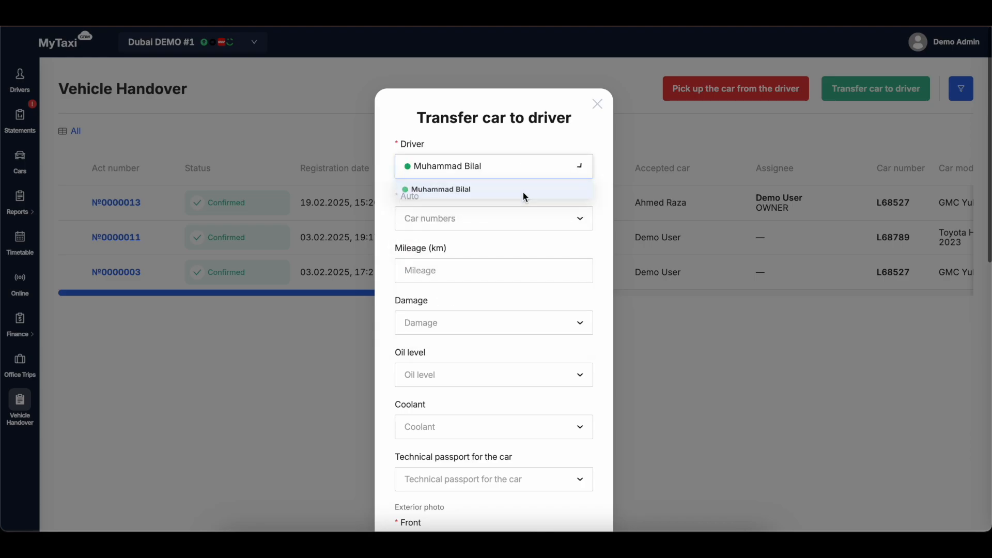
{"action": "left_click", "coordinate": [506, 212]}
{"action": "type", "text": "89"}
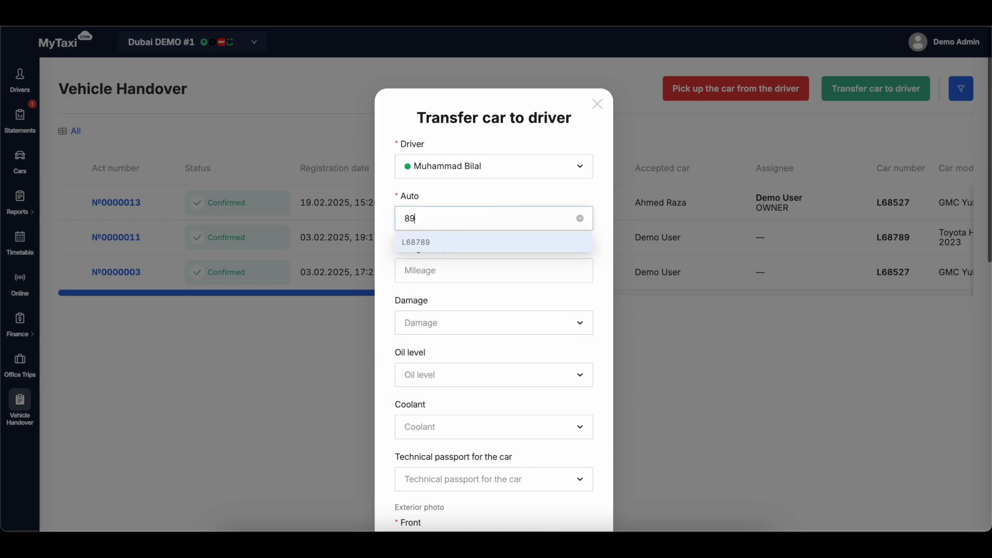
{"action": "left_click", "coordinate": [485, 241]}
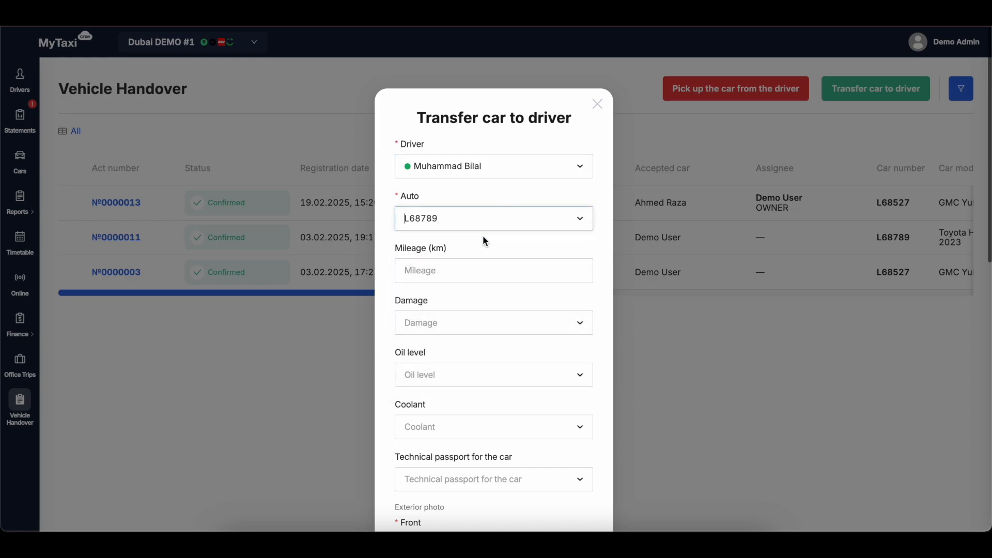
Review the transfer form's fields and required photos, and set Damage to No.
{"action": "scroll", "coordinate": [485, 240], "scroll_direction": "down", "scroll_amount": 4}
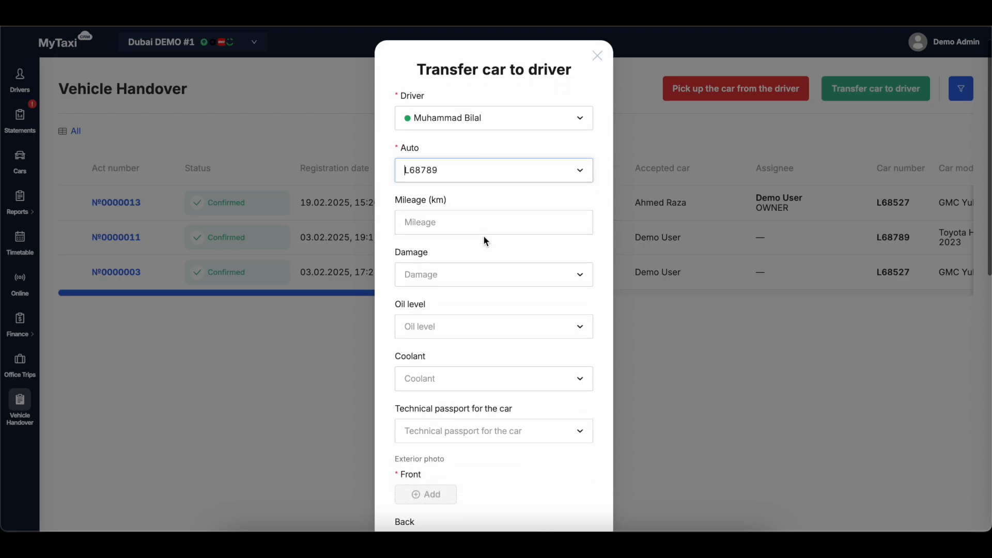
{"action": "scroll", "coordinate": [485, 240], "scroll_direction": "down", "scroll_amount": 7}
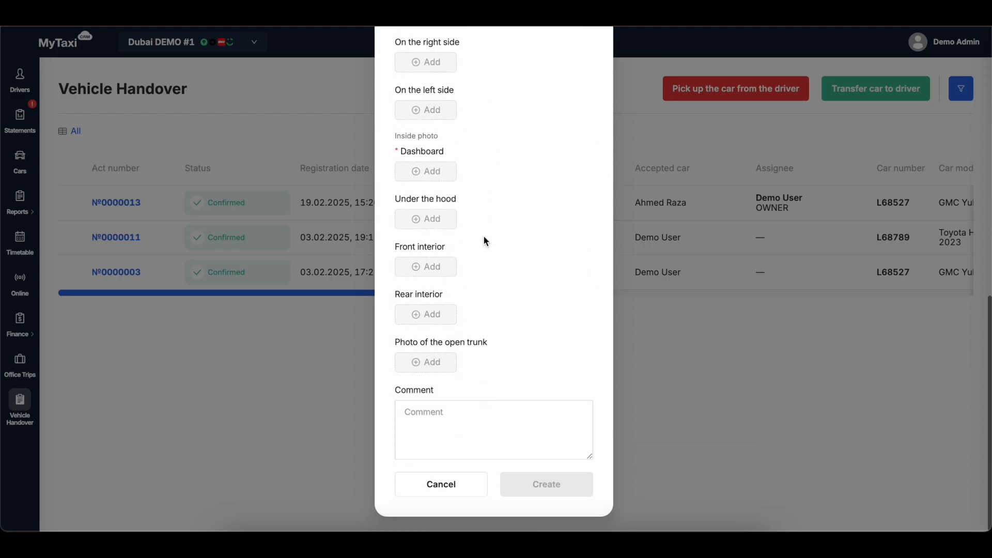
{"action": "scroll", "coordinate": [484, 241], "scroll_direction": "up", "scroll_amount": 11}
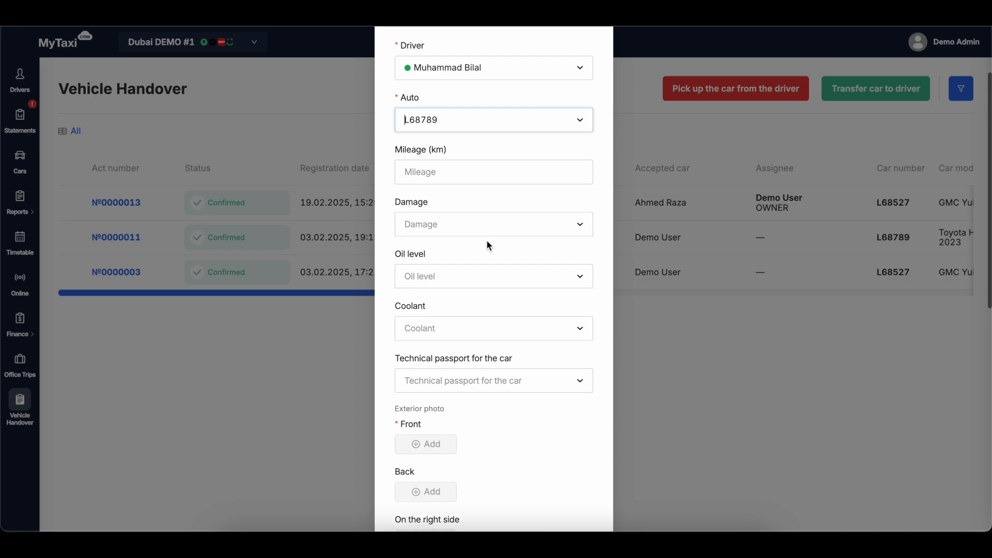
{"action": "scroll", "coordinate": [502, 202], "scroll_direction": "up", "scroll_amount": 2}
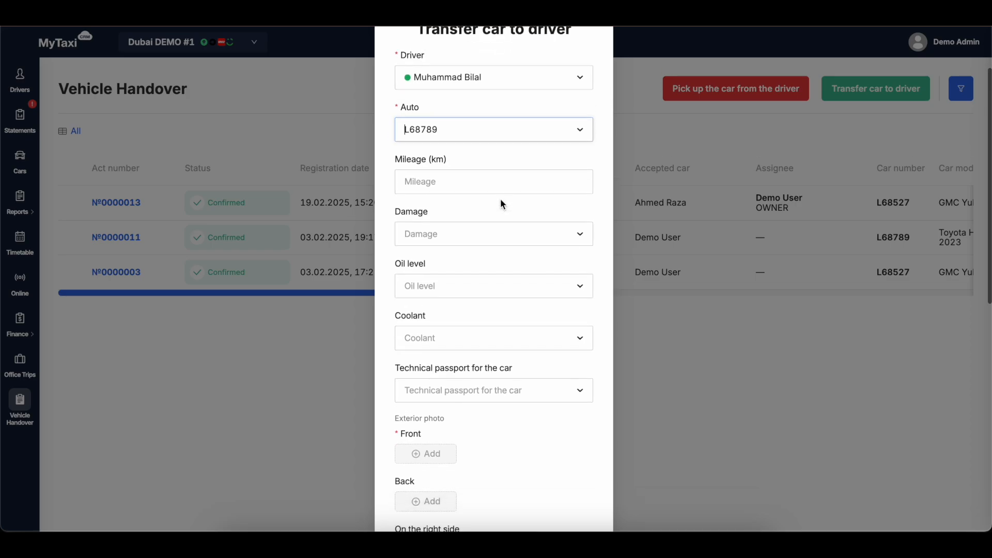
{"action": "scroll", "coordinate": [500, 199], "scroll_direction": "down", "scroll_amount": 1}
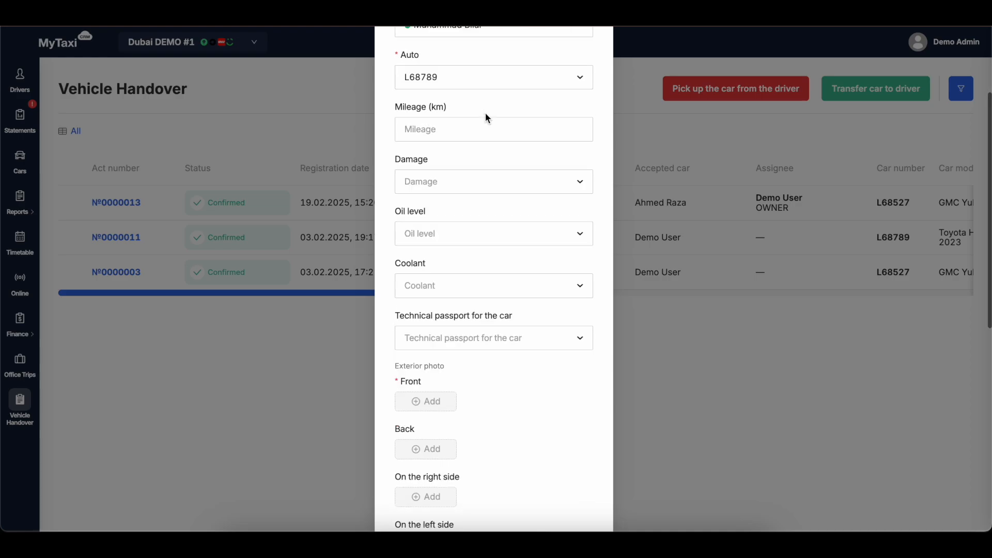
{"action": "scroll", "coordinate": [487, 148], "scroll_direction": "down", "scroll_amount": 3}
{"action": "scroll", "coordinate": [486, 148], "scroll_direction": "up", "scroll_amount": 4}
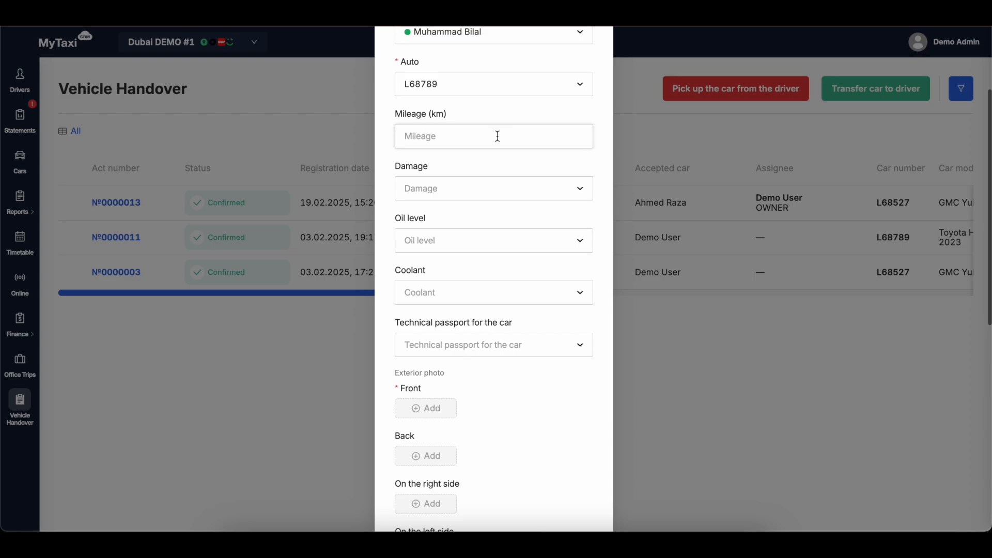
{"action": "left_click", "coordinate": [474, 188]}
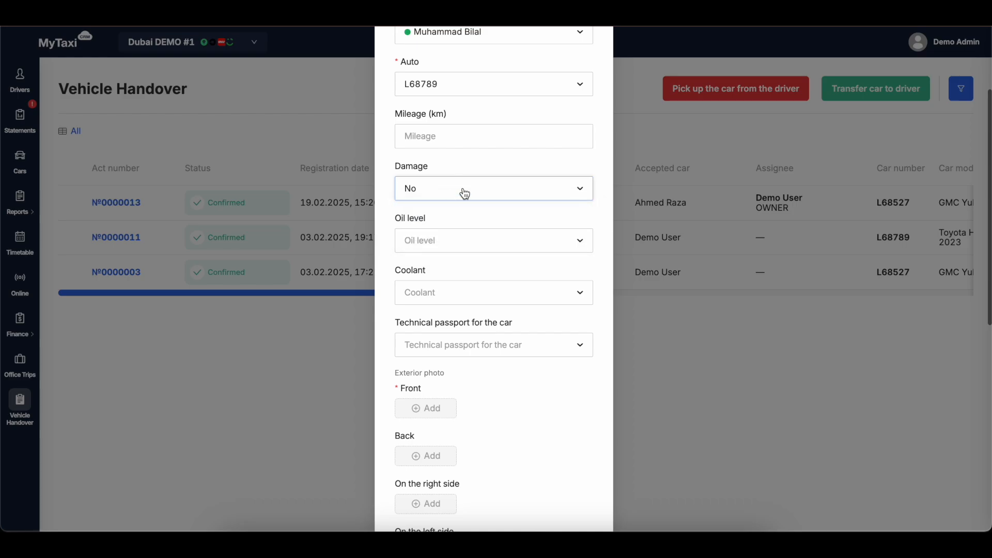
Set Damage to Yes in the transfer form and attach damage.jpeg as the defects photo.
{"action": "left_click", "coordinate": [464, 193]}
{"action": "left_click", "coordinate": [454, 231]}
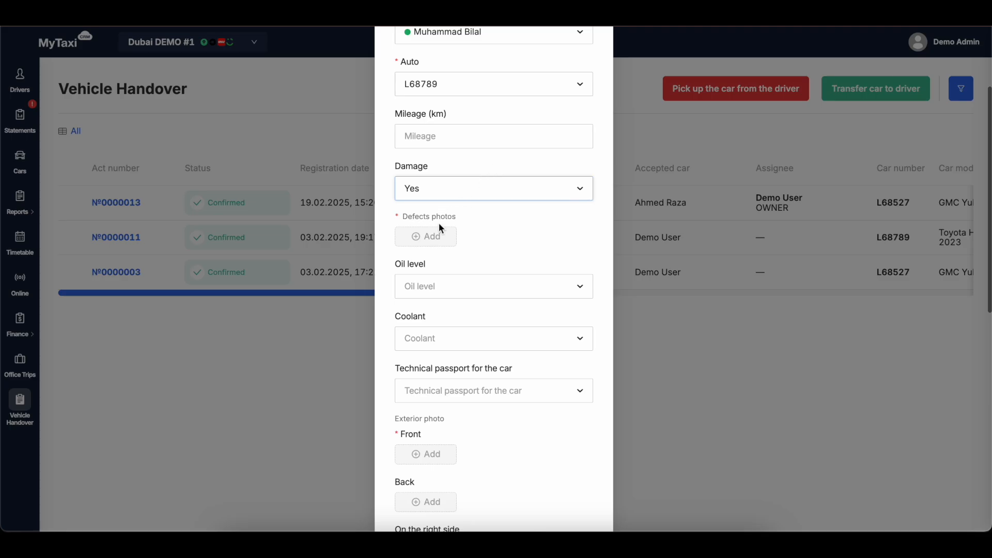
{"action": "left_click", "coordinate": [425, 236]}
{"action": "double_click", "coordinate": [382, 186]}
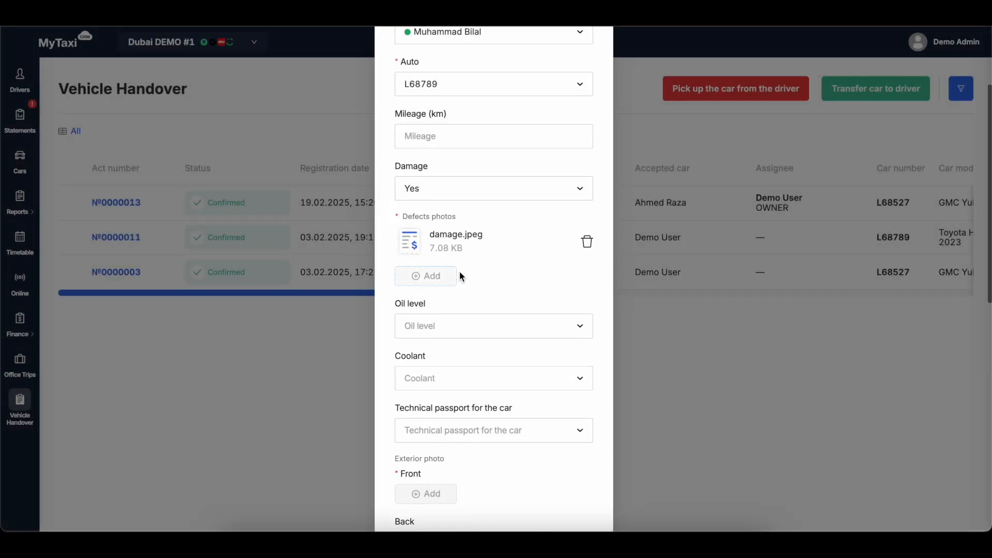
Set the car's Oil level to Normal and its Coolant to Refill required.
{"action": "scroll", "coordinate": [460, 271], "scroll_direction": "down", "scroll_amount": 3}
{"action": "scroll", "coordinate": [461, 276], "scroll_direction": "down", "scroll_amount": 1}
{"action": "scroll", "coordinate": [482, 251], "scroll_direction": "down", "scroll_amount": 2}
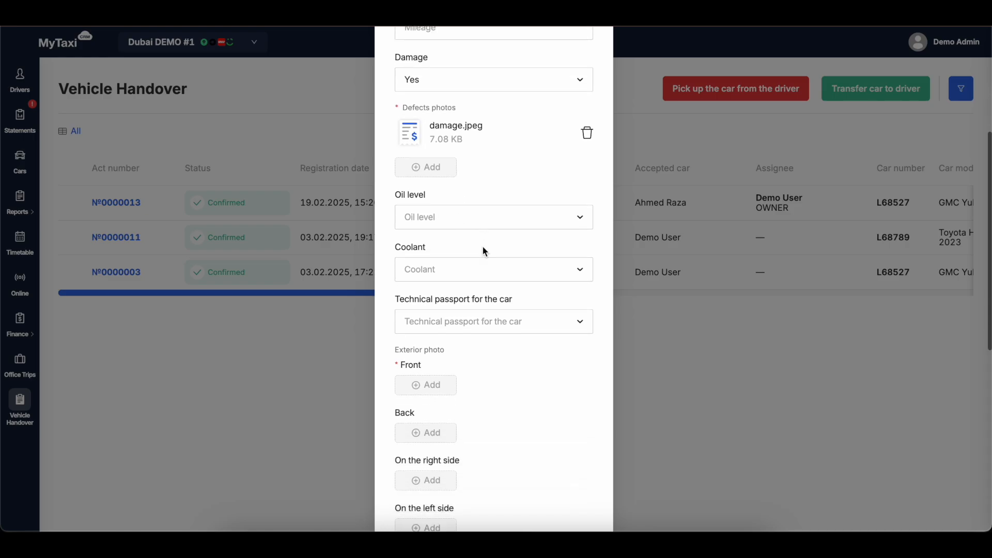
{"action": "scroll", "coordinate": [496, 268], "scroll_direction": "down", "scroll_amount": 2}
{"action": "scroll", "coordinate": [495, 268], "scroll_direction": "down", "scroll_amount": 1}
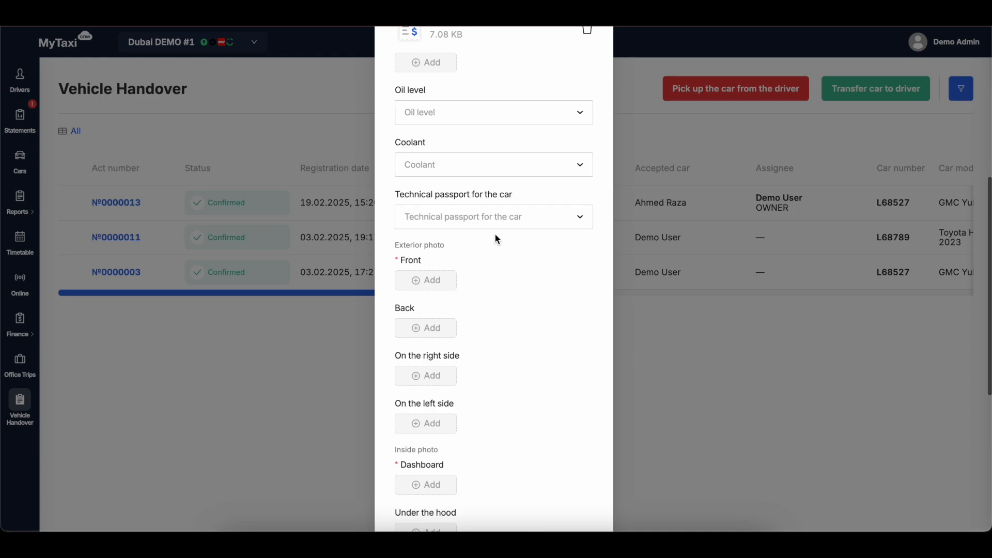
{"action": "scroll", "coordinate": [495, 239], "scroll_direction": "down", "scroll_amount": 1}
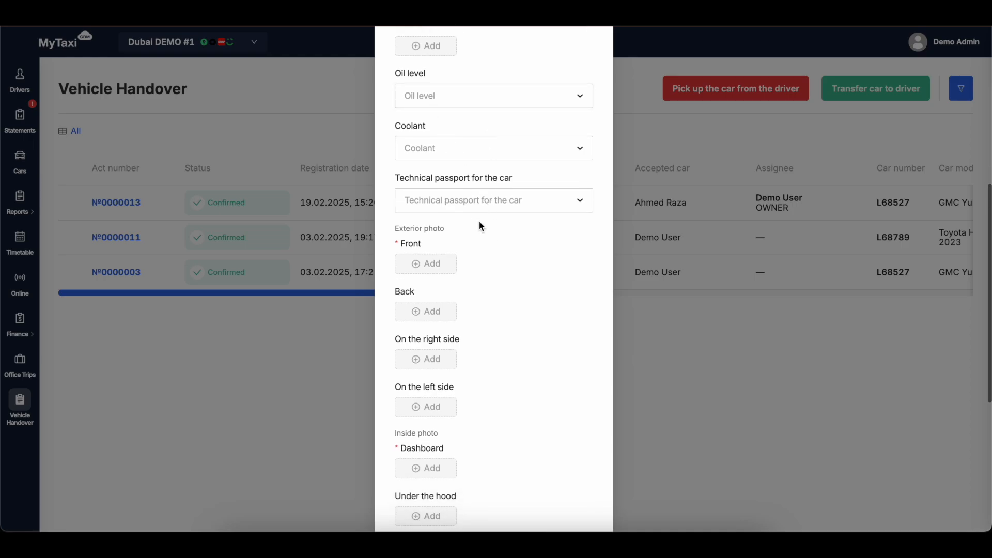
{"action": "left_click", "coordinate": [518, 101]}
{"action": "left_click", "coordinate": [467, 122]}
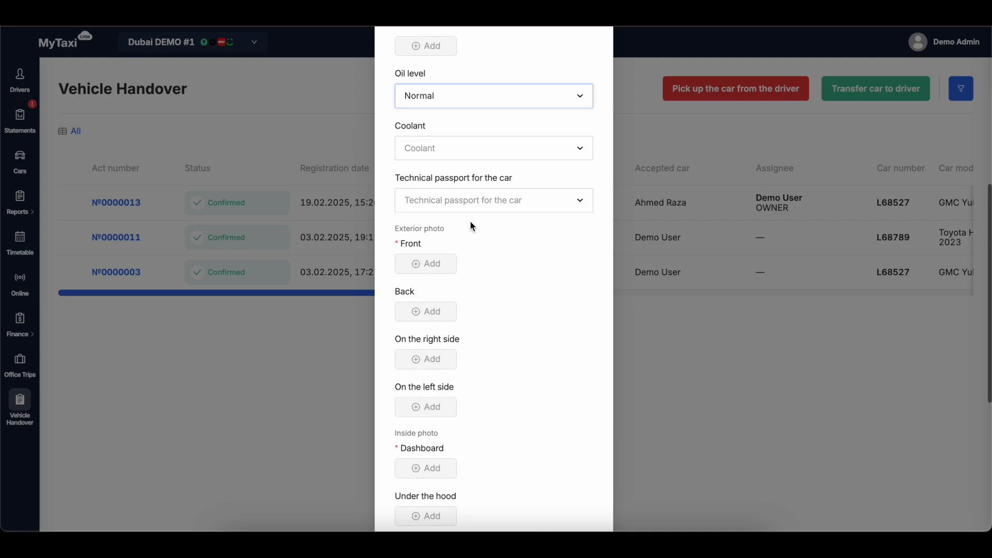
{"action": "left_click", "coordinate": [492, 157]}
{"action": "left_click", "coordinate": [454, 194]}
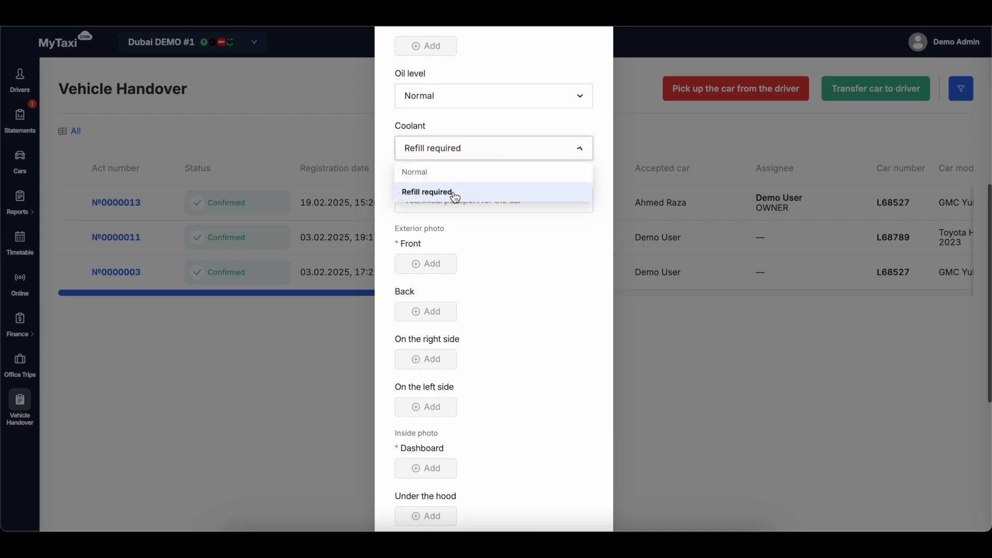
Attach front.jpg as the Front exterior photo and dashbord.jpg as the Dashboard inside photo.
{"action": "scroll", "coordinate": [472, 236], "scroll_direction": "down", "scroll_amount": 3}
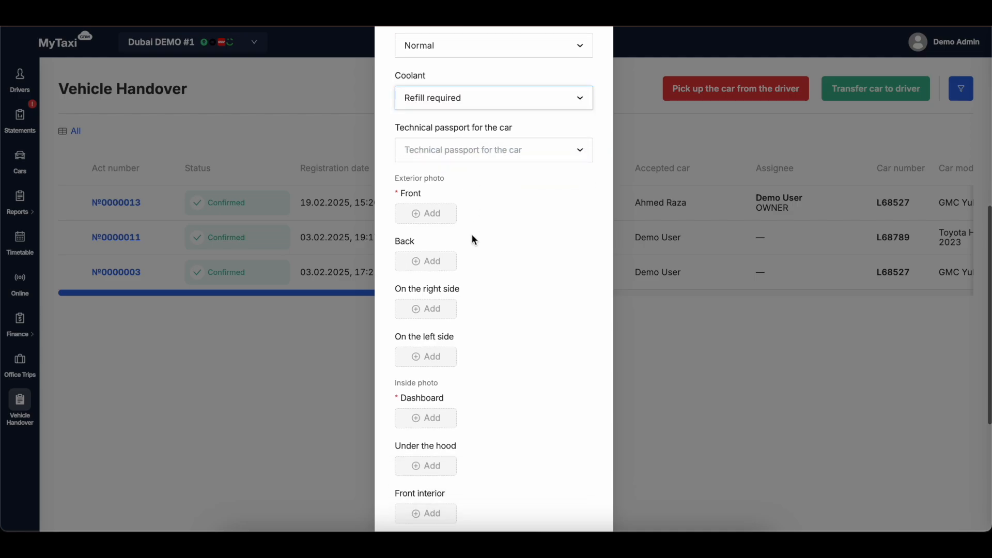
{"action": "scroll", "coordinate": [472, 239], "scroll_direction": "up", "scroll_amount": 1}
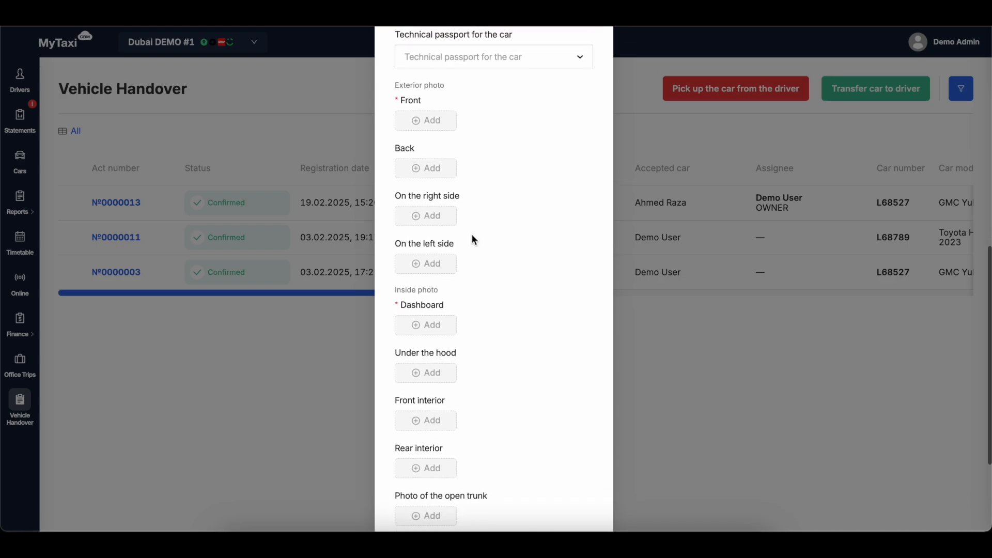
{"action": "left_click_drag", "start_coordinate": [397, 80], "coordinate": [472, 284]}
{"action": "left_click", "coordinate": [489, 284]}
{"action": "left_click", "coordinate": [427, 122]}
{"action": "double_click", "coordinate": [392, 213]}
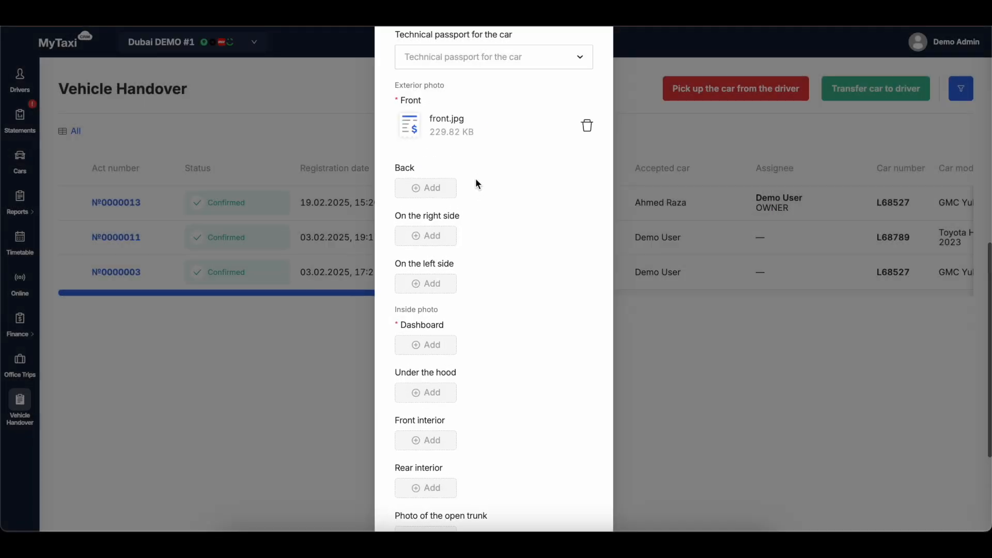
{"action": "scroll", "coordinate": [475, 181], "scroll_direction": "down", "scroll_amount": 5}
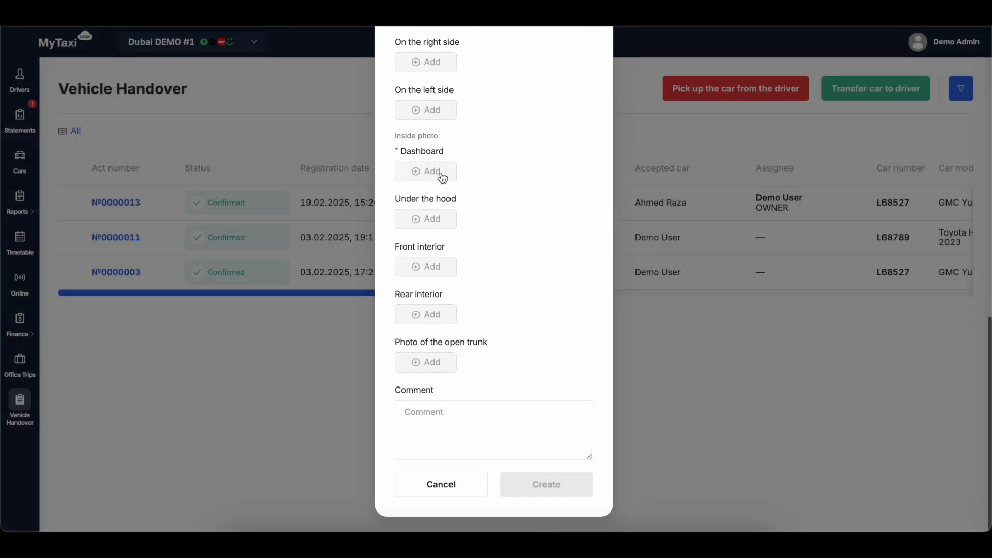
{"action": "left_click", "coordinate": [440, 175]}
{"action": "double_click", "coordinate": [407, 198]}
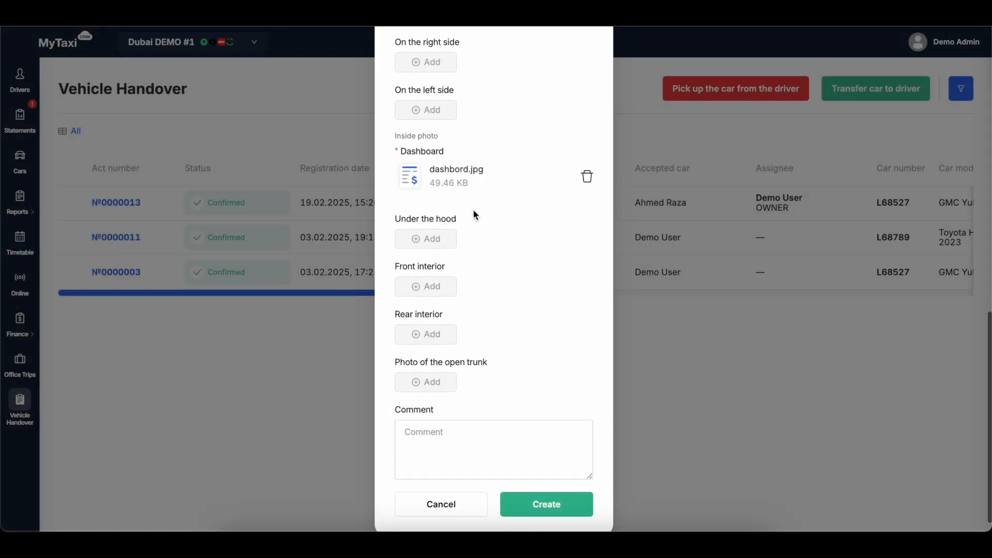
{"action": "scroll", "coordinate": [473, 212], "scroll_direction": "down", "scroll_amount": 1}
{"action": "left_click", "coordinate": [480, 401]}
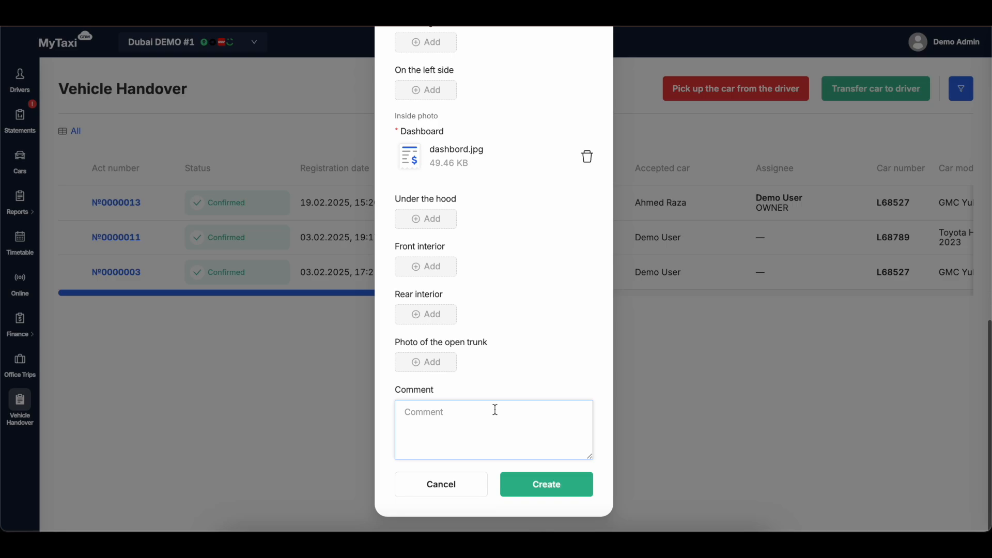
{"action": "left_click", "coordinate": [534, 482]}
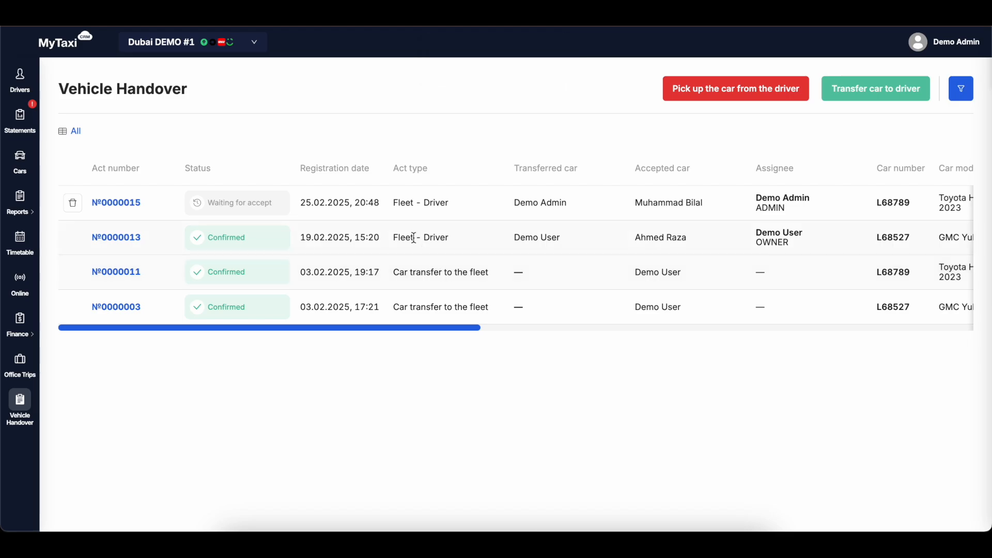
Check the act type and acceptance status of the new L68789 act in the handover list.
{"action": "left_click_drag", "start_coordinate": [395, 209], "coordinate": [457, 208]}
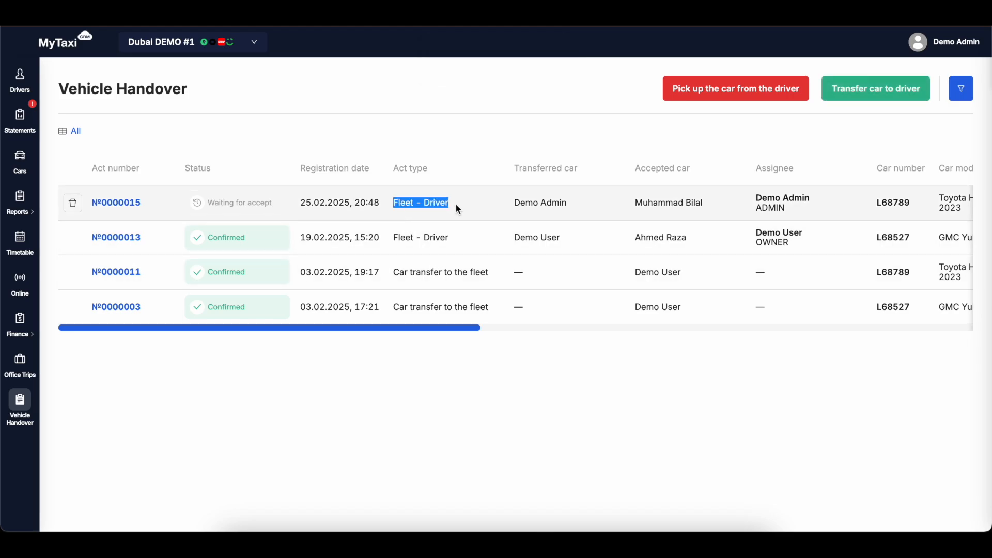
{"action": "left_click", "coordinate": [455, 205]}
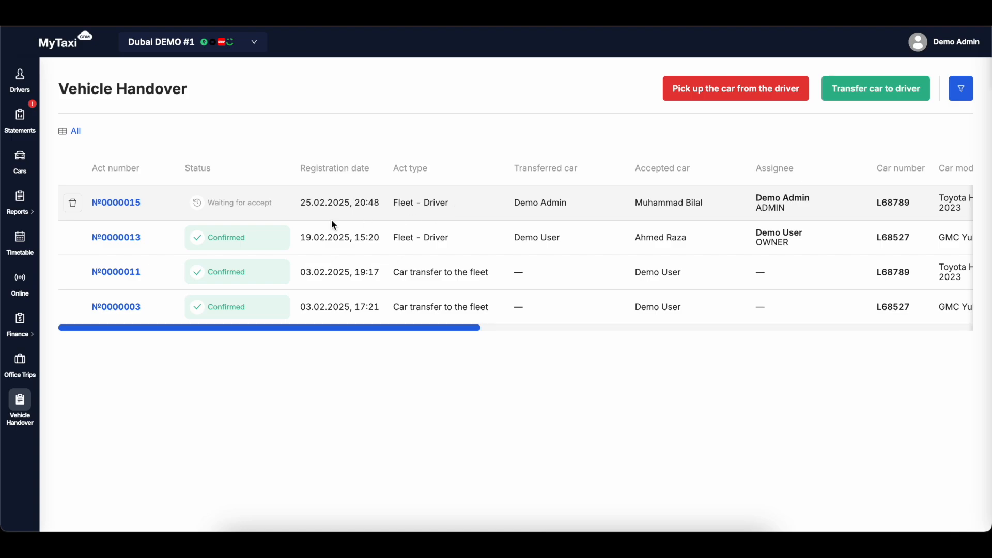
{"action": "left_click_drag", "start_coordinate": [208, 203], "coordinate": [274, 204]}
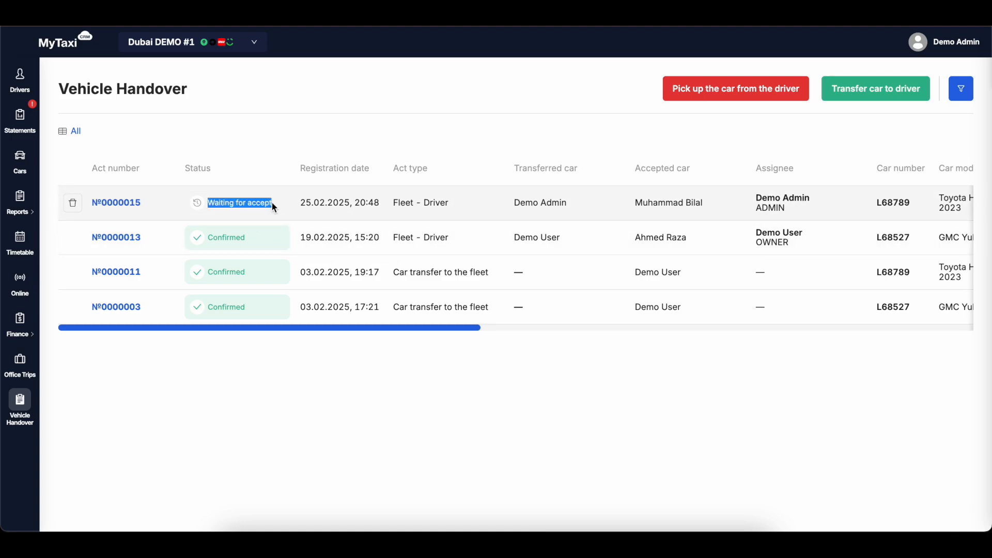
{"action": "left_click", "coordinate": [274, 203]}
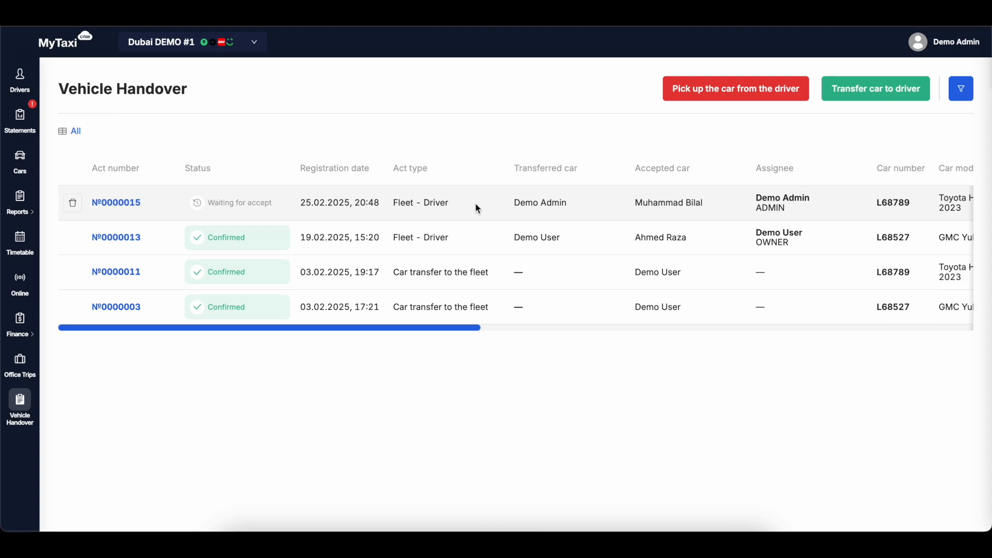
Examine the new act's GPS mileage, oil level, coolant, exterior and inside photos and damage photo in the handover list.
{"action": "scroll", "coordinate": [476, 205], "scroll_direction": "right", "scroll_amount": 10}
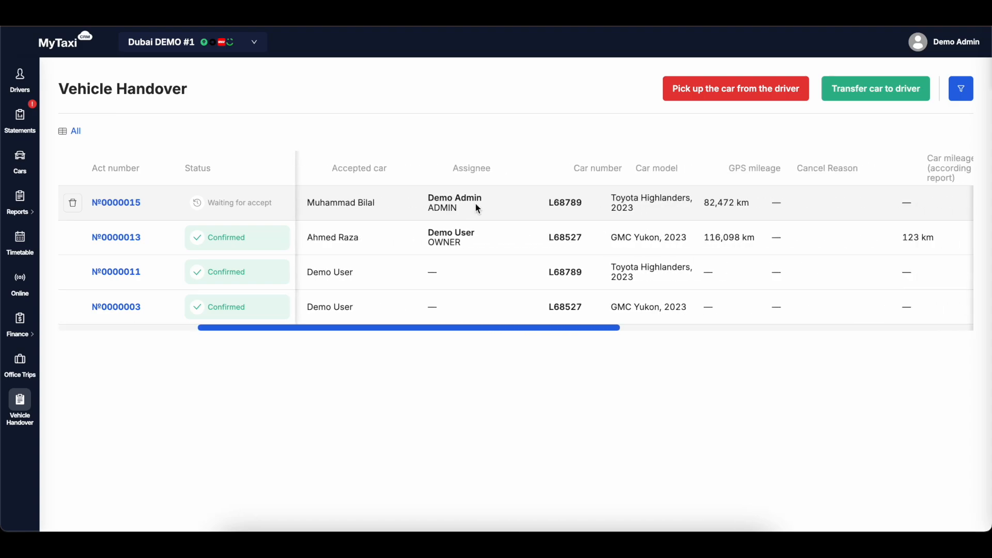
{"action": "scroll", "coordinate": [476, 204], "scroll_direction": "right", "scroll_amount": 5}
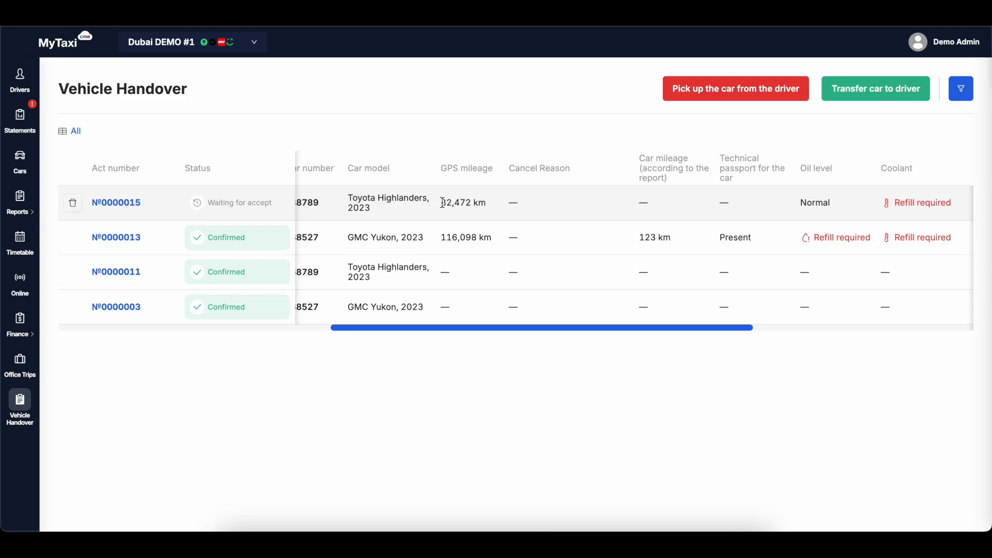
{"action": "left_click_drag", "start_coordinate": [442, 202], "coordinate": [485, 199]}
{"action": "scroll", "coordinate": [492, 200], "scroll_direction": "right", "scroll_amount": 5}
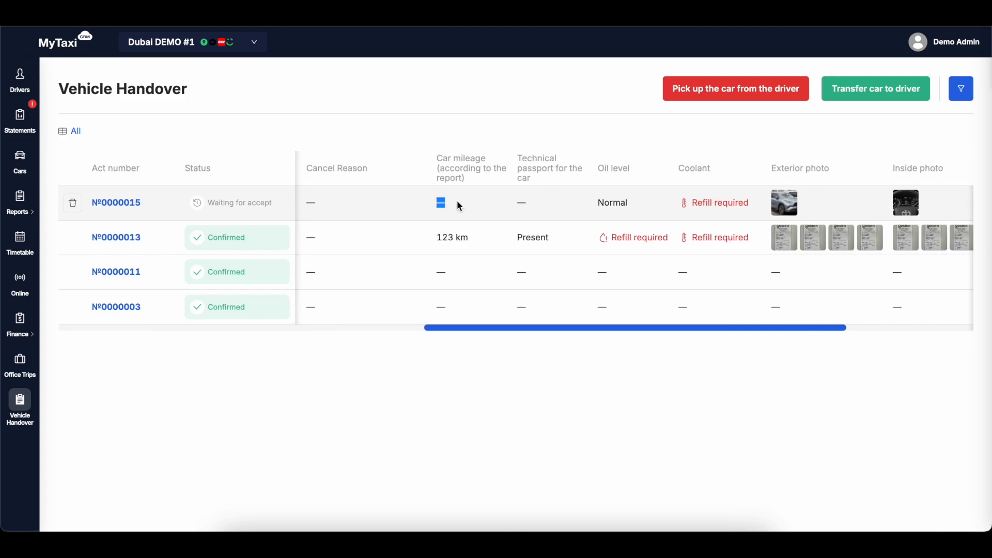
{"action": "scroll", "coordinate": [538, 198], "scroll_direction": "right", "scroll_amount": 3}
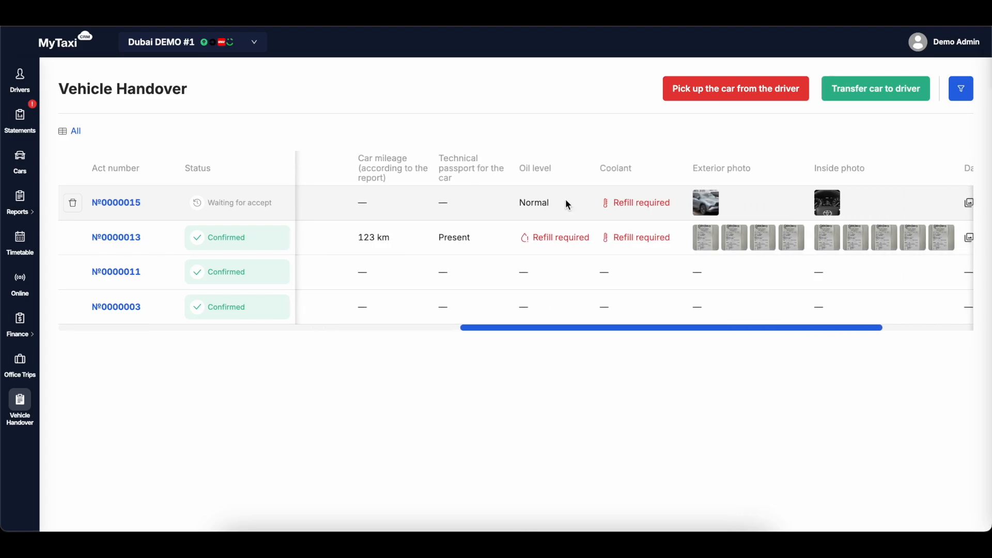
{"action": "scroll", "coordinate": [558, 201], "scroll_direction": "right", "scroll_amount": 2}
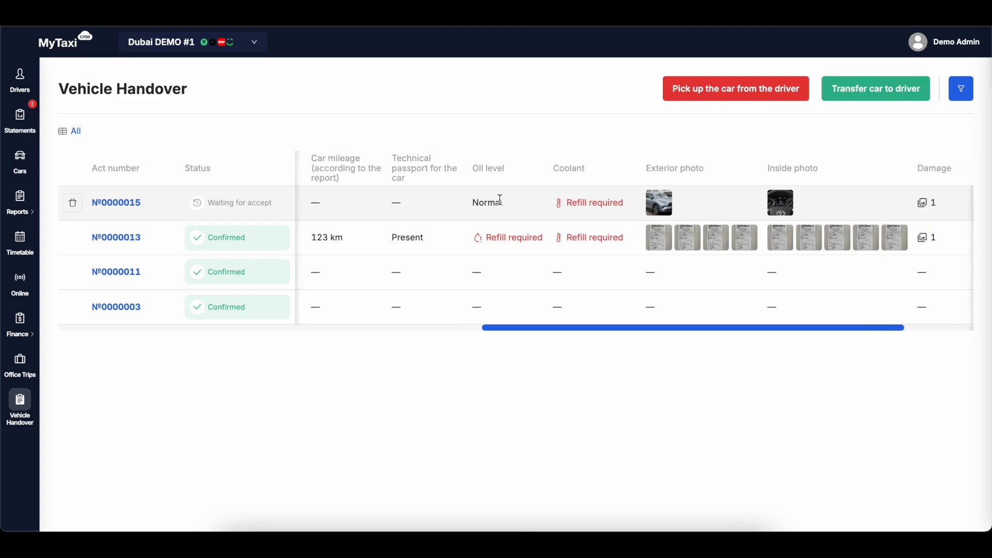
{"action": "double_click", "coordinate": [485, 203]}
{"action": "left_click", "coordinate": [484, 202]}
{"action": "left_click_drag", "start_coordinate": [558, 208], "coordinate": [627, 207]}
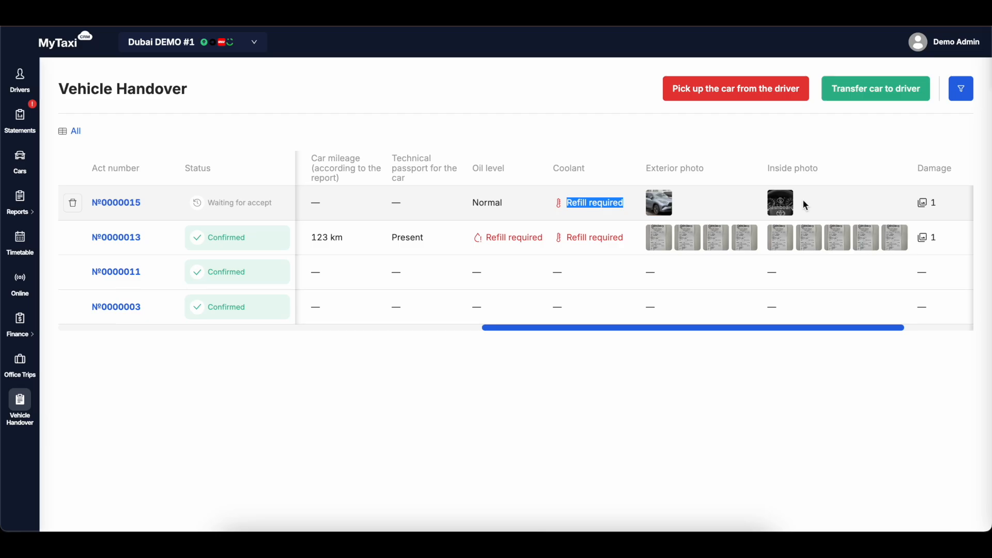
{"action": "left_click", "coordinate": [925, 207]}
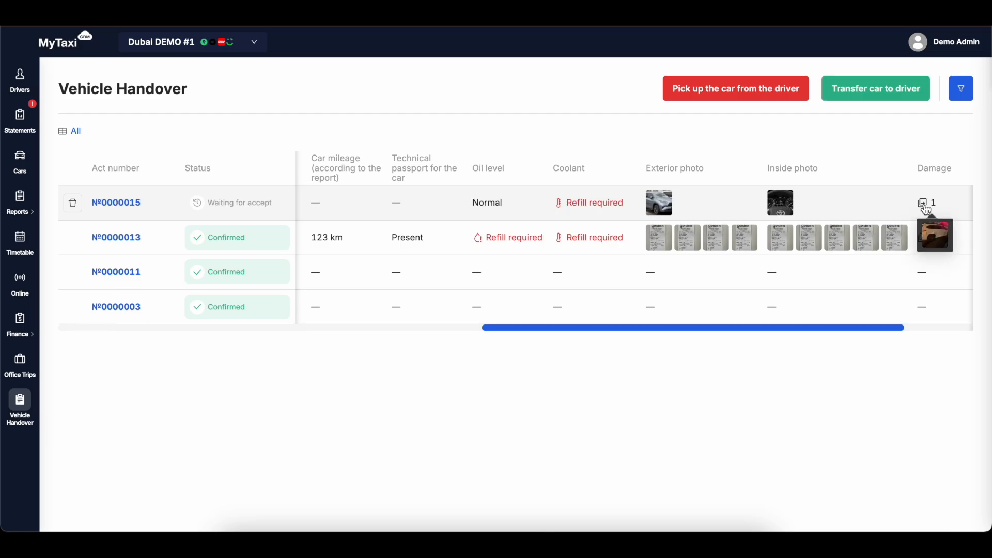
{"action": "scroll", "coordinate": [868, 201], "scroll_direction": "left", "scroll_amount": 10}
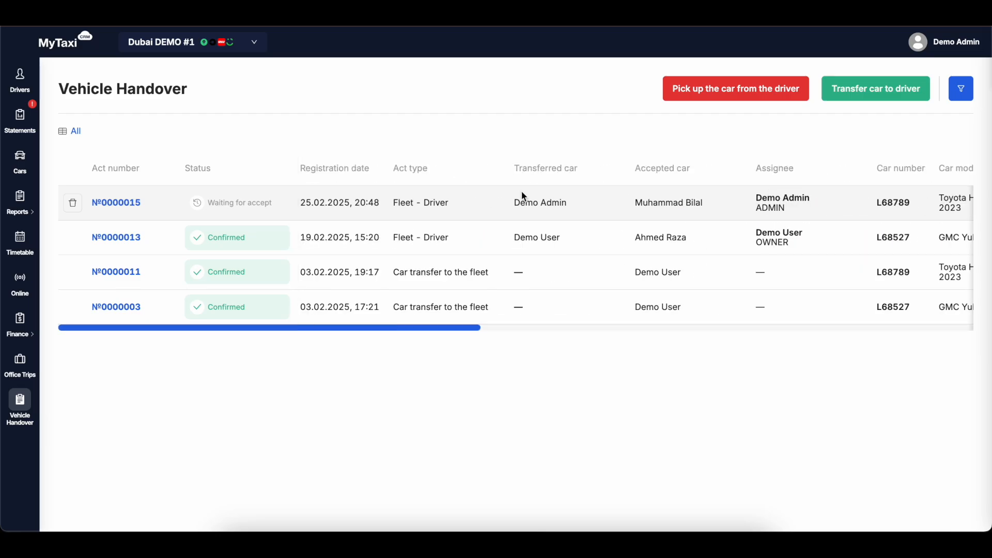
Open the new act to review its details and its exterior, inside and damage photos, and return to the Vehicle Handover list.
{"action": "left_click", "coordinate": [117, 203]}
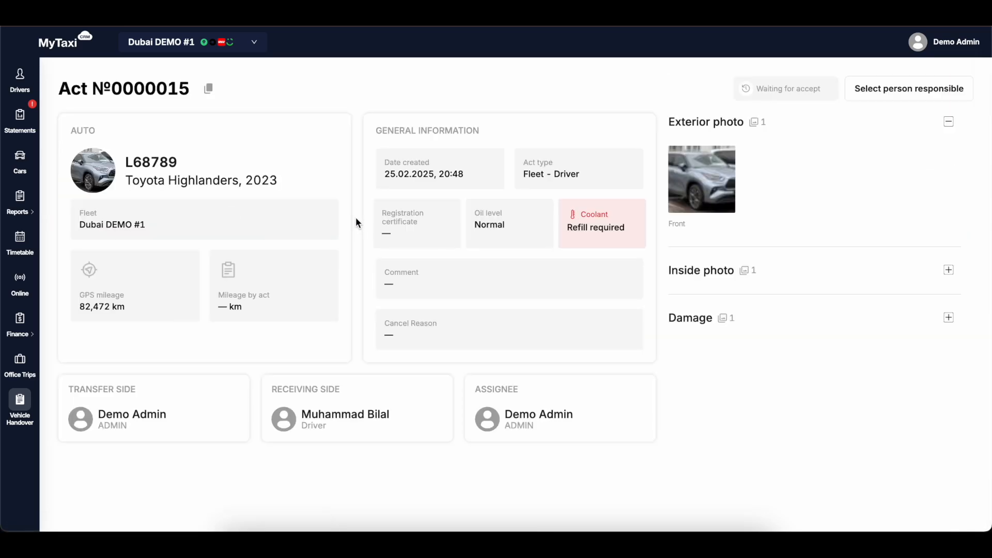
{"action": "left_click", "coordinate": [704, 182]}
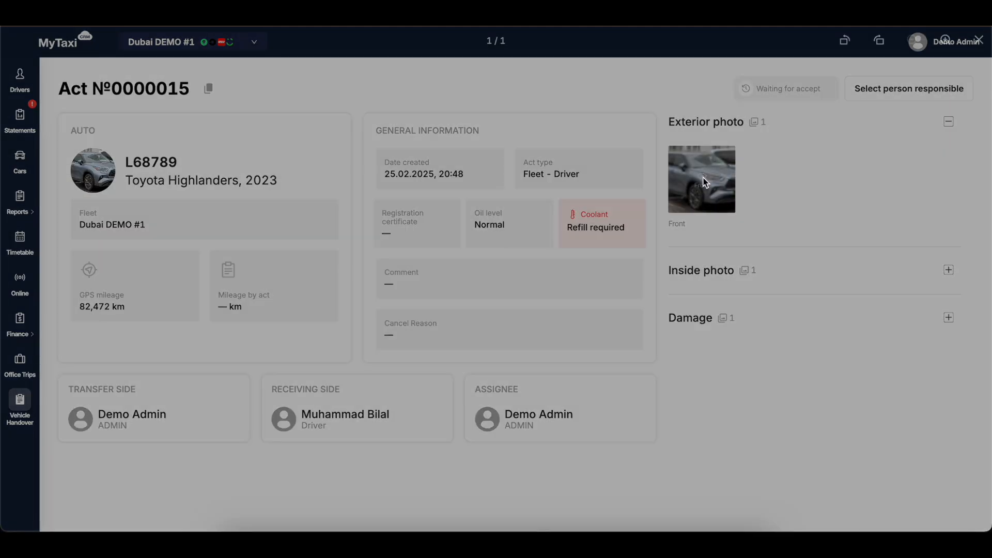
{"action": "left_click", "coordinate": [928, 187]}
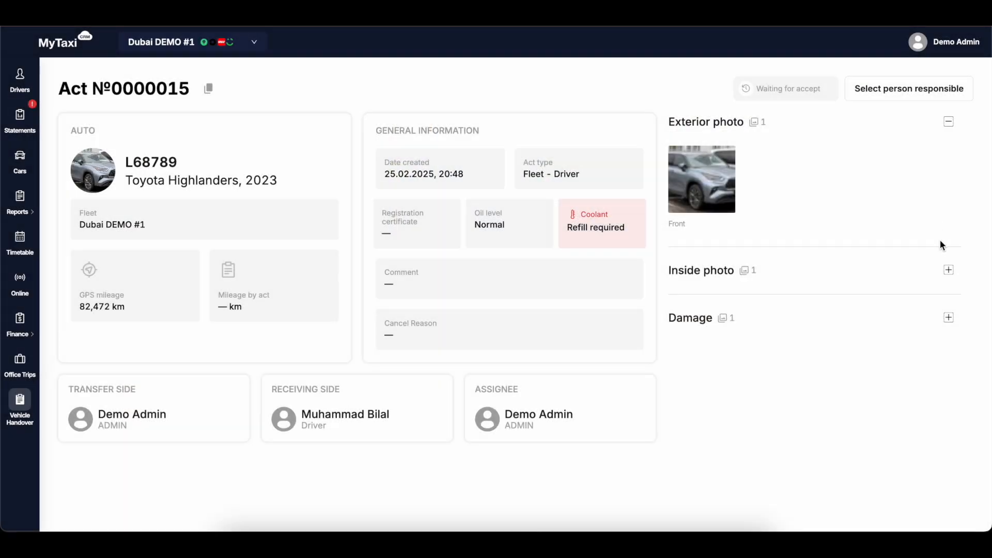
{"action": "left_click", "coordinate": [949, 271]}
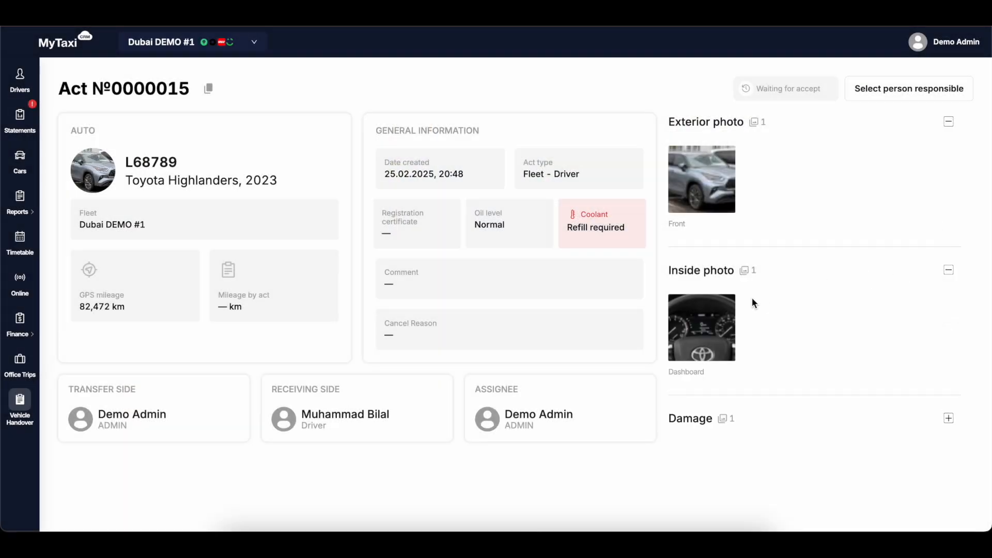
{"action": "left_click", "coordinate": [705, 331]}
{"action": "left_click", "coordinate": [814, 292]}
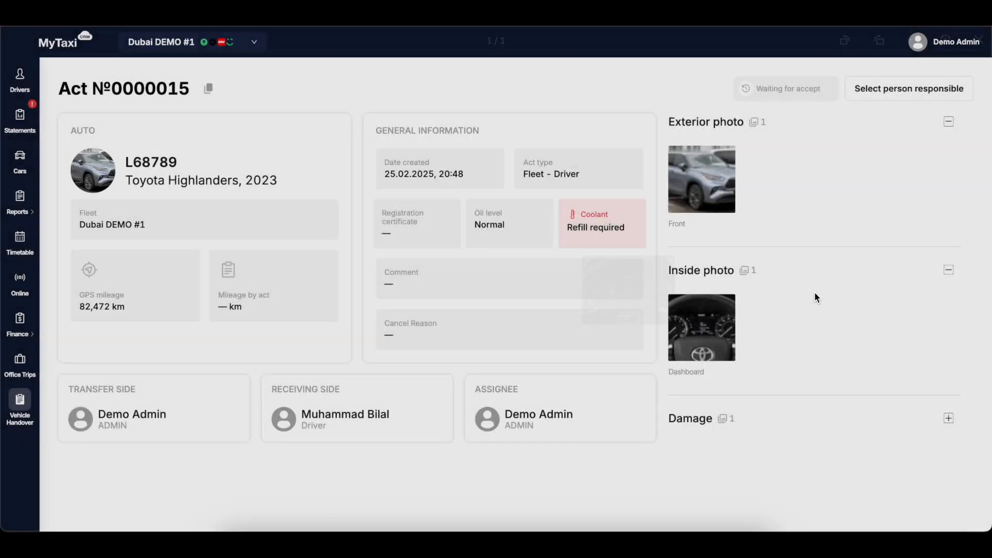
{"action": "left_click", "coordinate": [948, 418]}
{"action": "scroll", "coordinate": [777, 371], "scroll_direction": "down", "scroll_amount": 1}
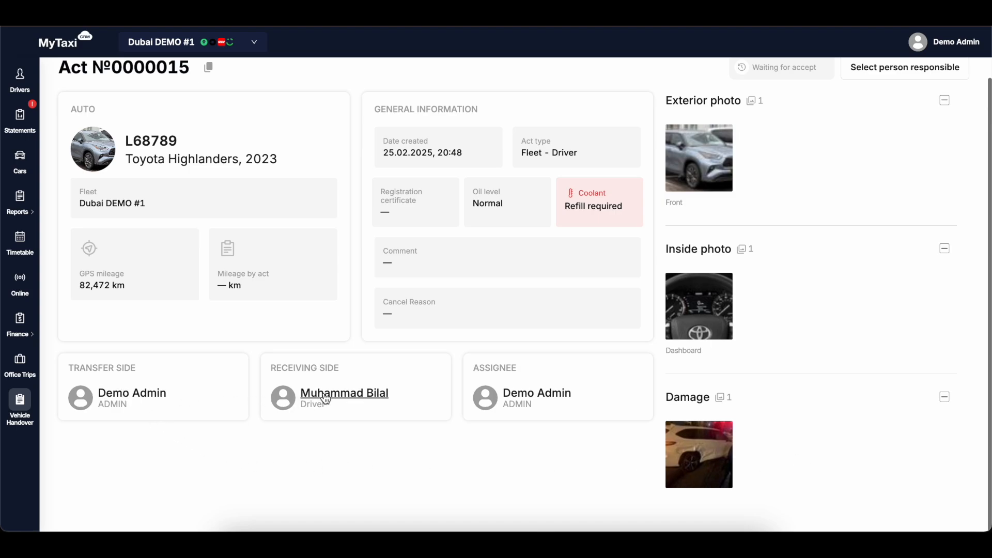
{"action": "scroll", "coordinate": [243, 350], "scroll_direction": "up", "scroll_amount": 1}
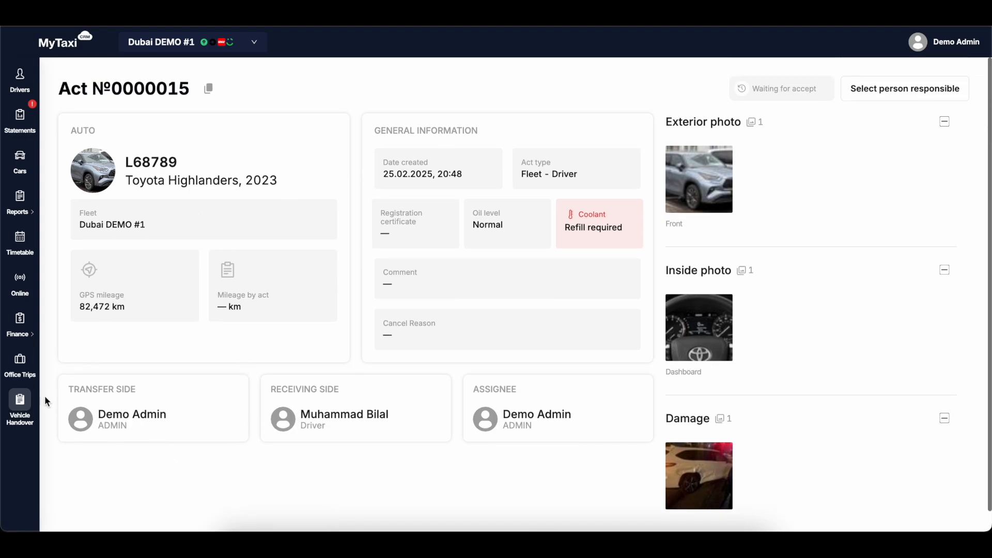
{"action": "left_click", "coordinate": [20, 405]}
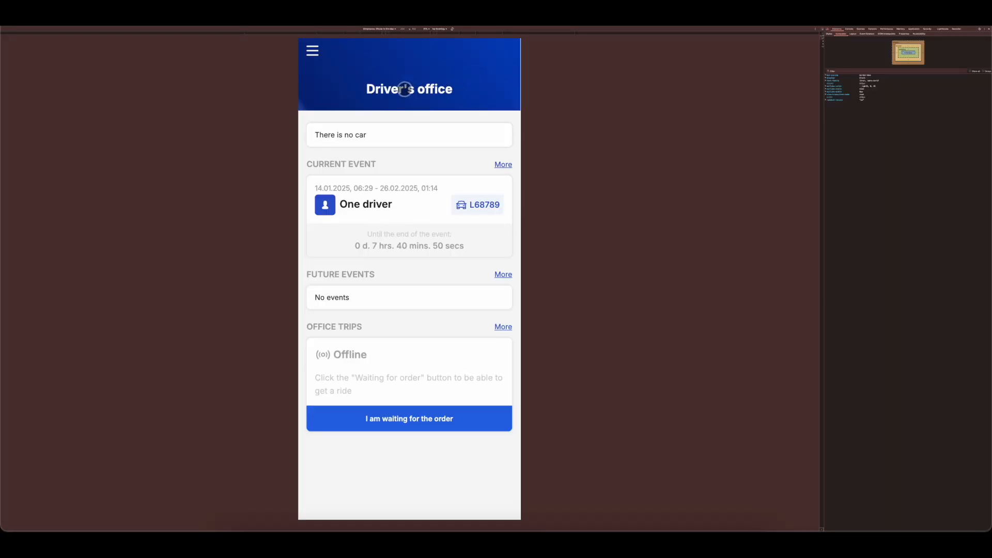
Check which driver's account is open in the driver's office and return to the office overview.
{"action": "left_click", "coordinate": [312, 51]}
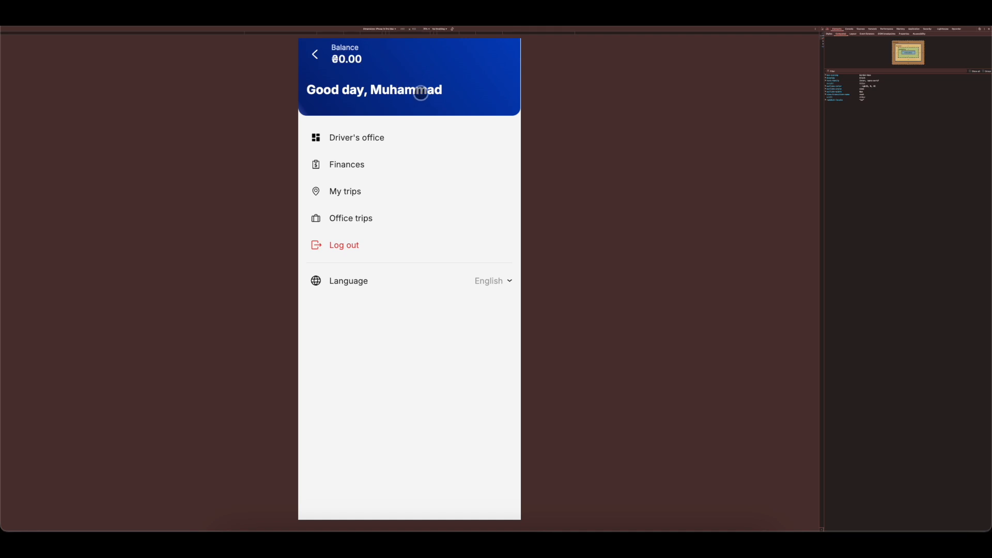
{"action": "left_click", "coordinate": [314, 54]}
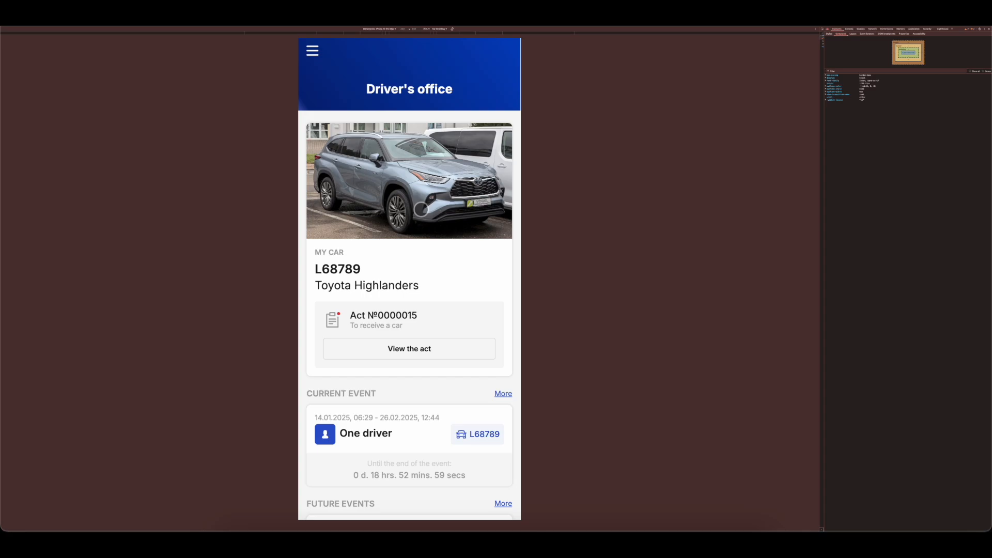
Open act №0000015 for receiving car L68789, review its details and photos, and accept it as the driver.
{"action": "left_click", "coordinate": [408, 351]}
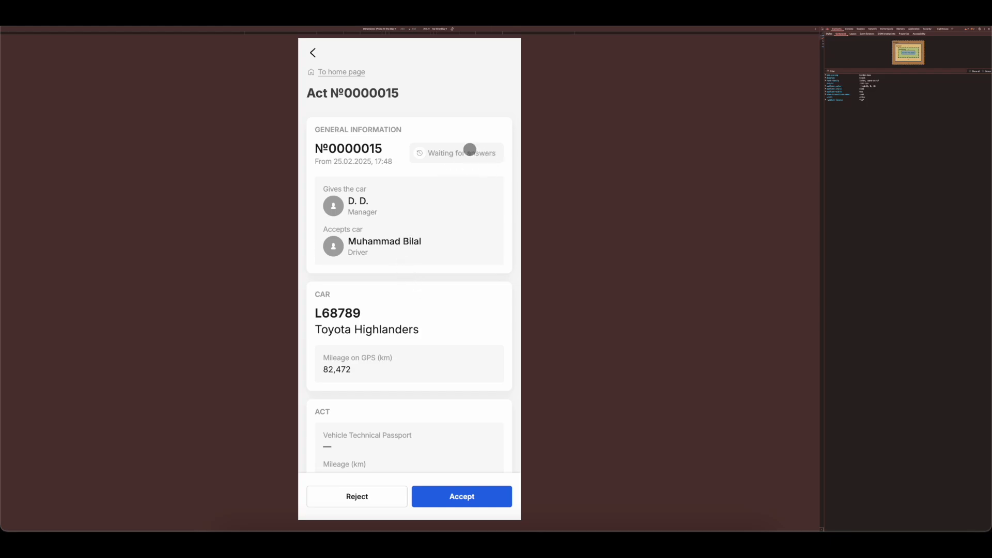
{"action": "scroll", "coordinate": [437, 169], "scroll_direction": "down", "scroll_amount": 3}
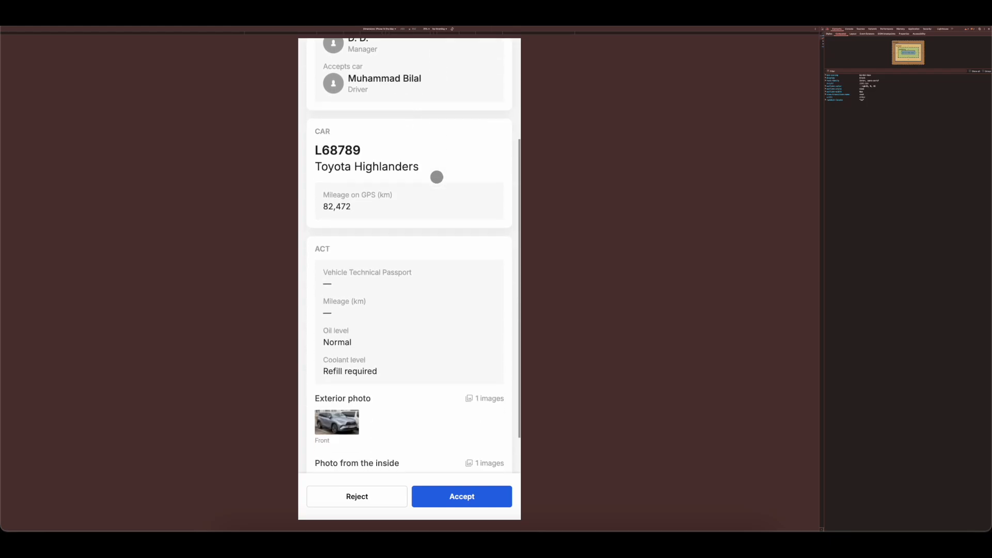
{"action": "scroll", "coordinate": [428, 212], "scroll_direction": "down", "scroll_amount": 2}
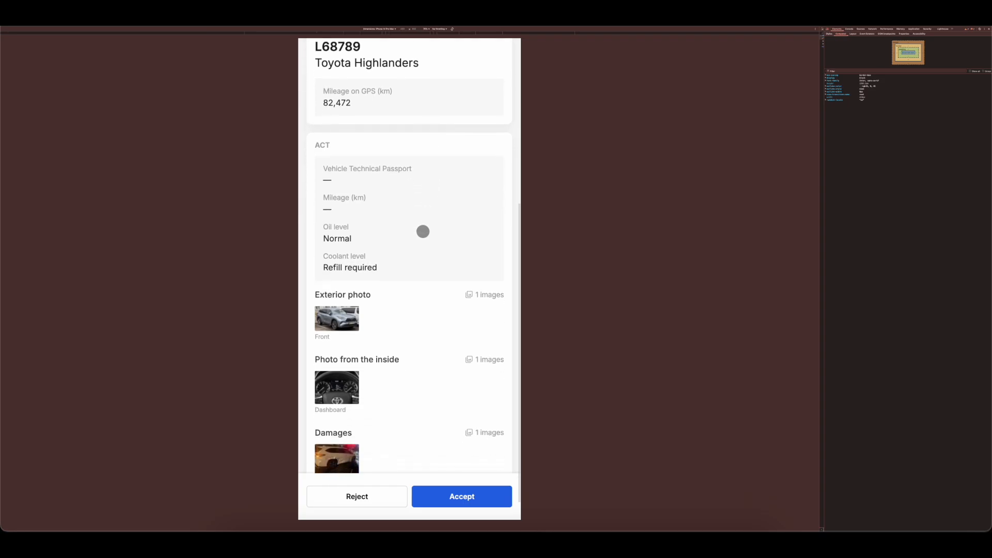
{"action": "scroll", "coordinate": [423, 231], "scroll_direction": "down", "scroll_amount": 1}
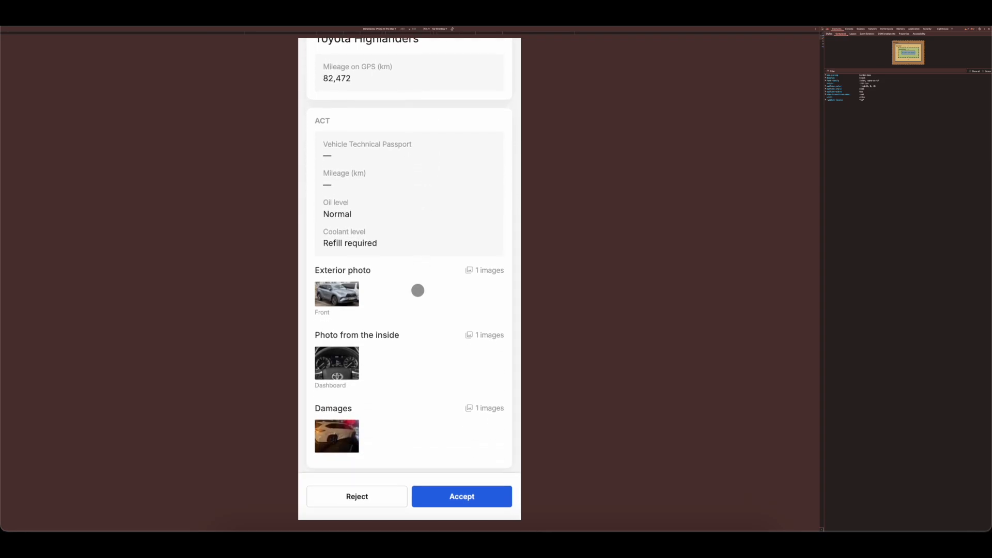
{"action": "left_click", "coordinate": [461, 495]}
{"action": "left_click", "coordinate": [455, 496]}
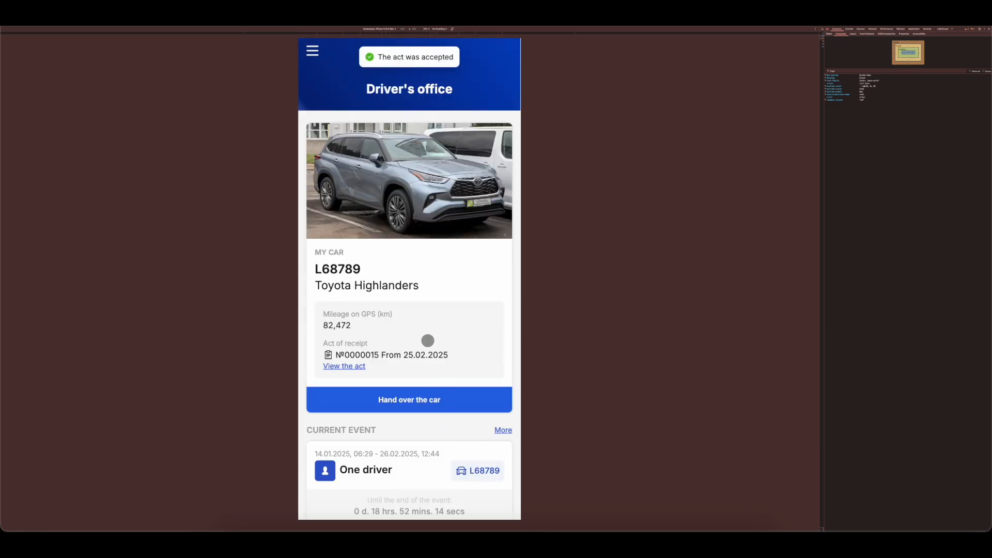
Open the accepted act of receipt for L68789 and review its details and front exterior photo.
{"action": "left_click", "coordinate": [343, 367]}
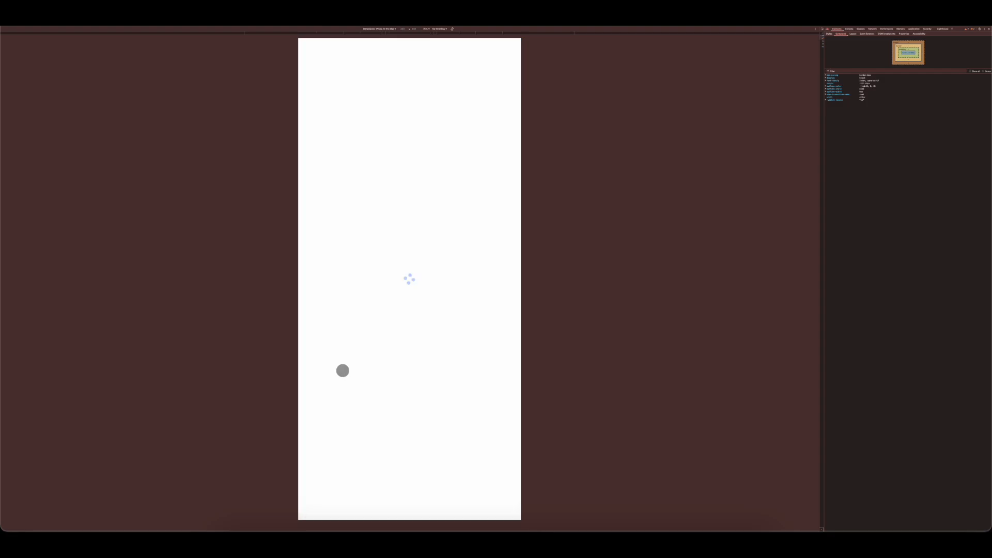
{"action": "scroll", "coordinate": [414, 345], "scroll_direction": "down", "scroll_amount": 1}
{"action": "scroll", "coordinate": [414, 344], "scroll_direction": "down", "scroll_amount": 5}
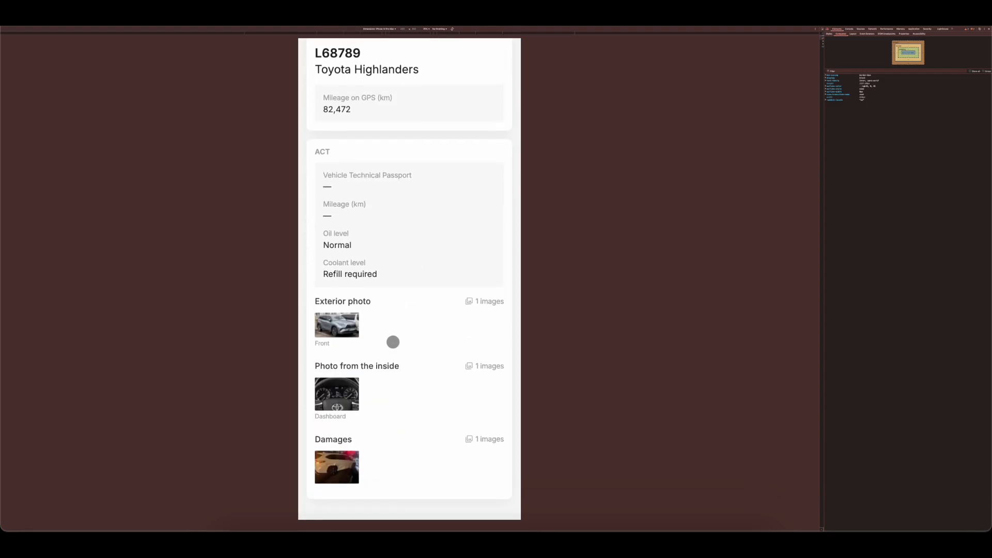
{"action": "left_click", "coordinate": [333, 325]}
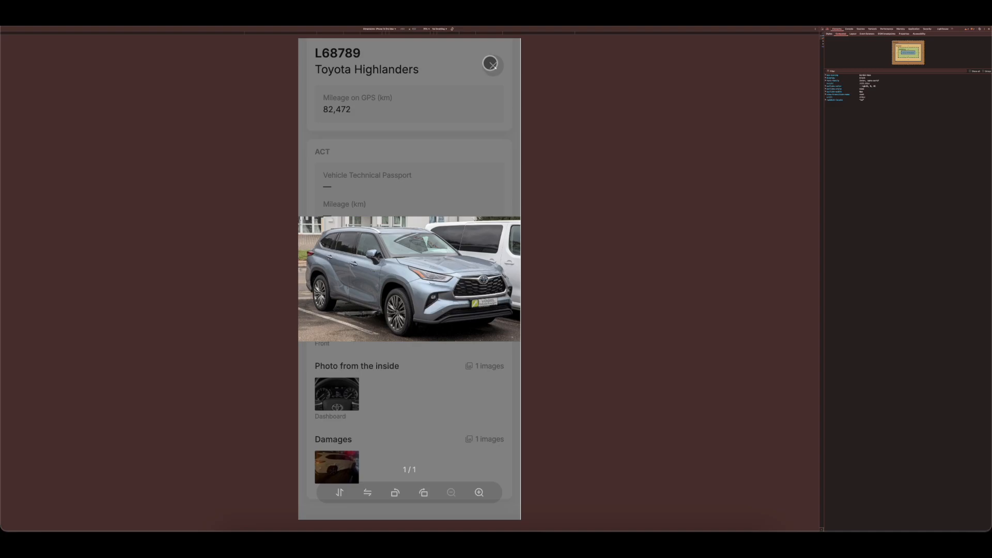
{"action": "left_click", "coordinate": [492, 64]}
{"action": "scroll", "coordinate": [398, 330], "scroll_direction": "up", "scroll_amount": 5}
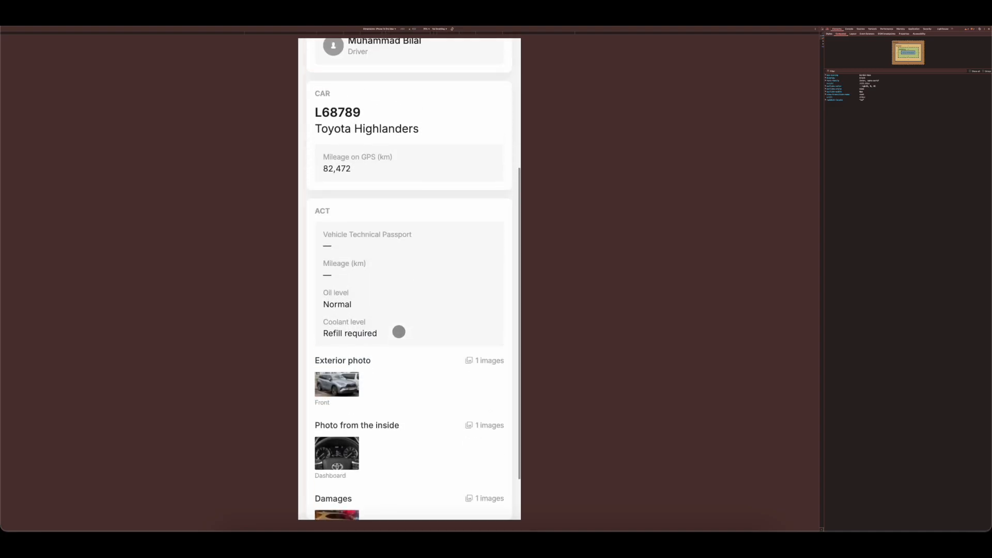
{"action": "scroll", "coordinate": [419, 318], "scroll_direction": "up", "scroll_amount": 1}
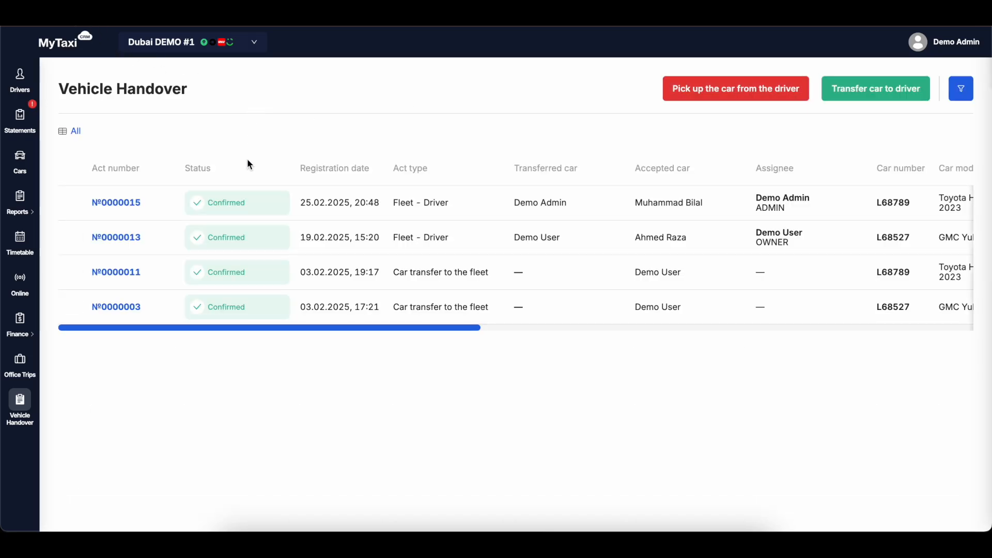
Check the status and accepting driver of act №0000015 in the fleet's Vehicle Handover list.
{"action": "double_click", "coordinate": [228, 202]}
{"action": "left_click", "coordinate": [228, 203]}
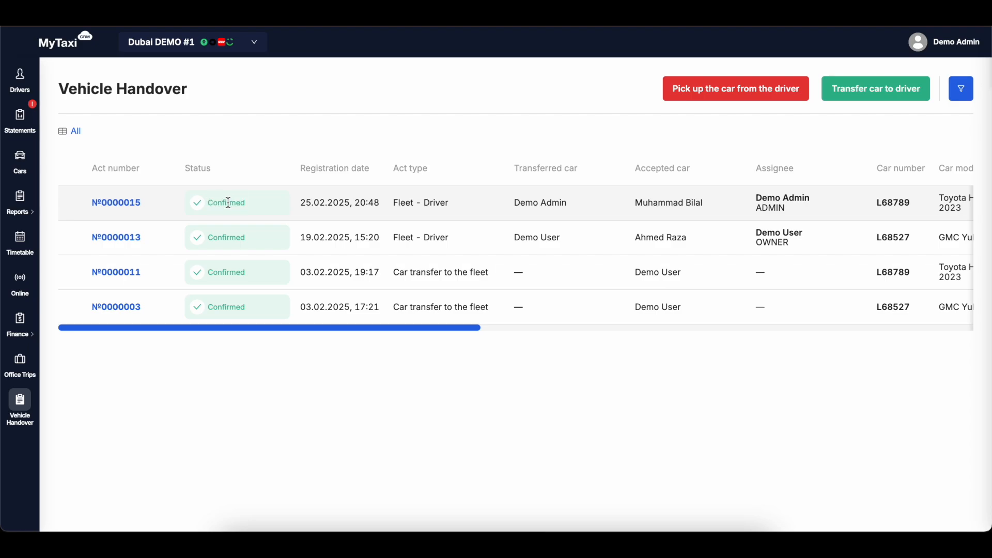
{"action": "left_click_drag", "start_coordinate": [635, 202], "coordinate": [706, 202]}
{"action": "left_click", "coordinate": [708, 202]}
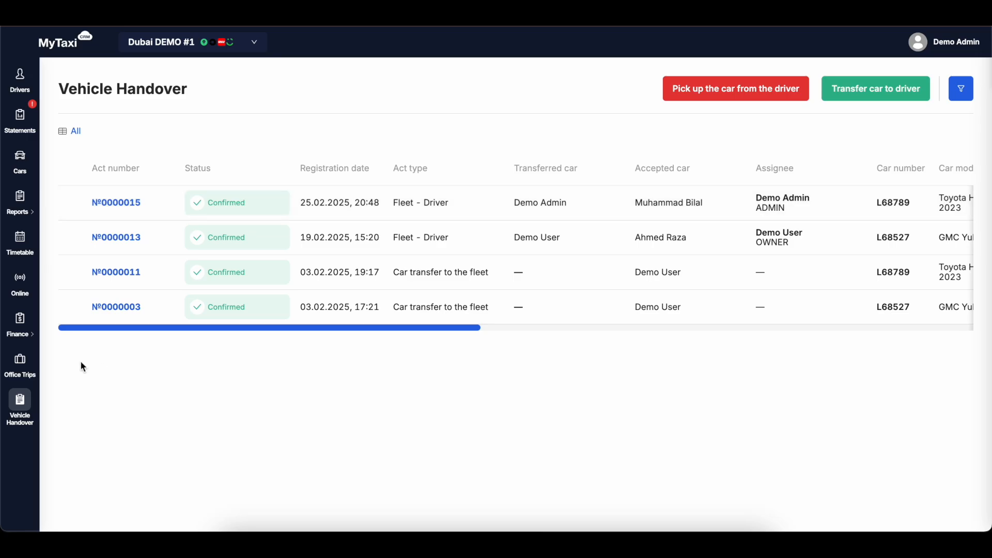
Open the timetable and examine the fleet and driver handover row of car L68789 from 25/02 onward.
{"action": "left_click", "coordinate": [20, 241]}
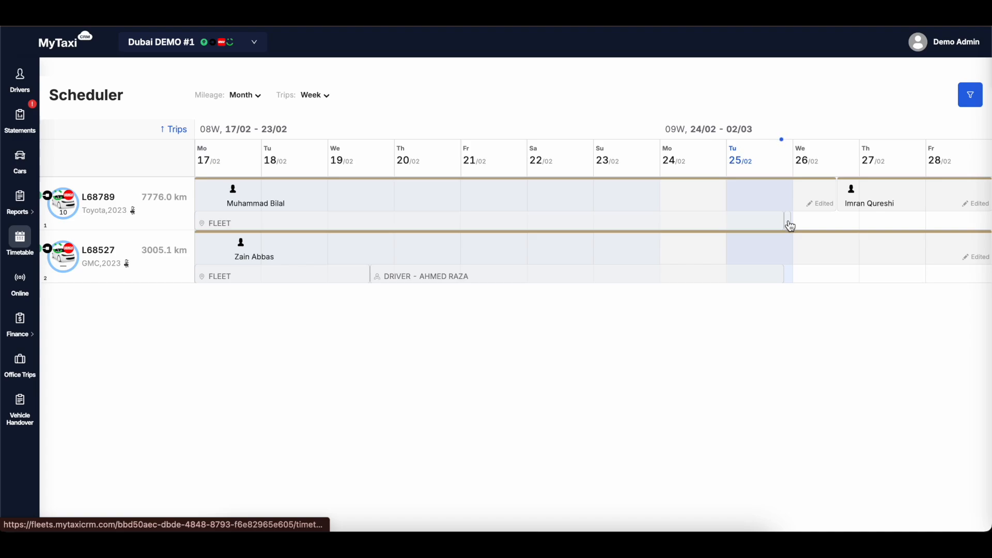
{"action": "left_click_drag", "start_coordinate": [790, 226], "coordinate": [884, 225]}
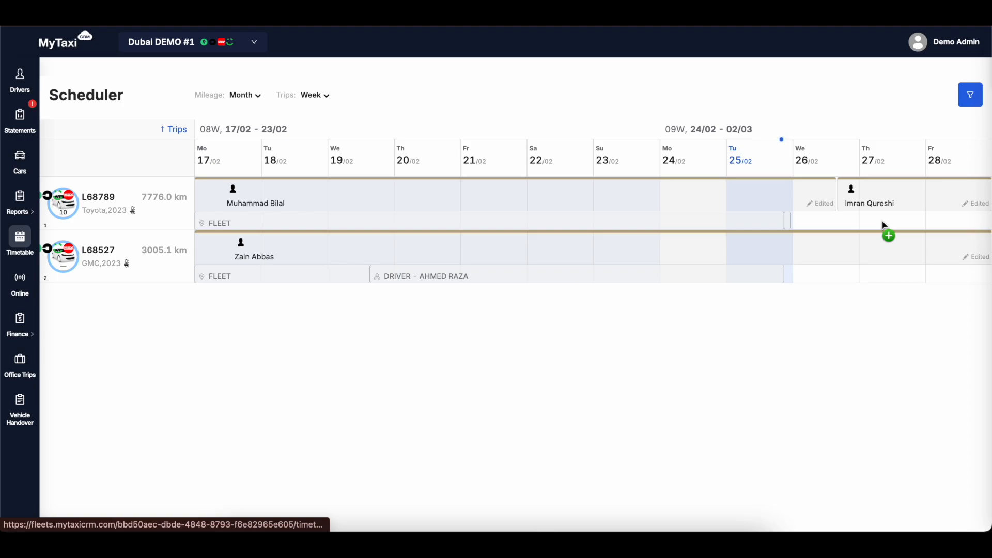